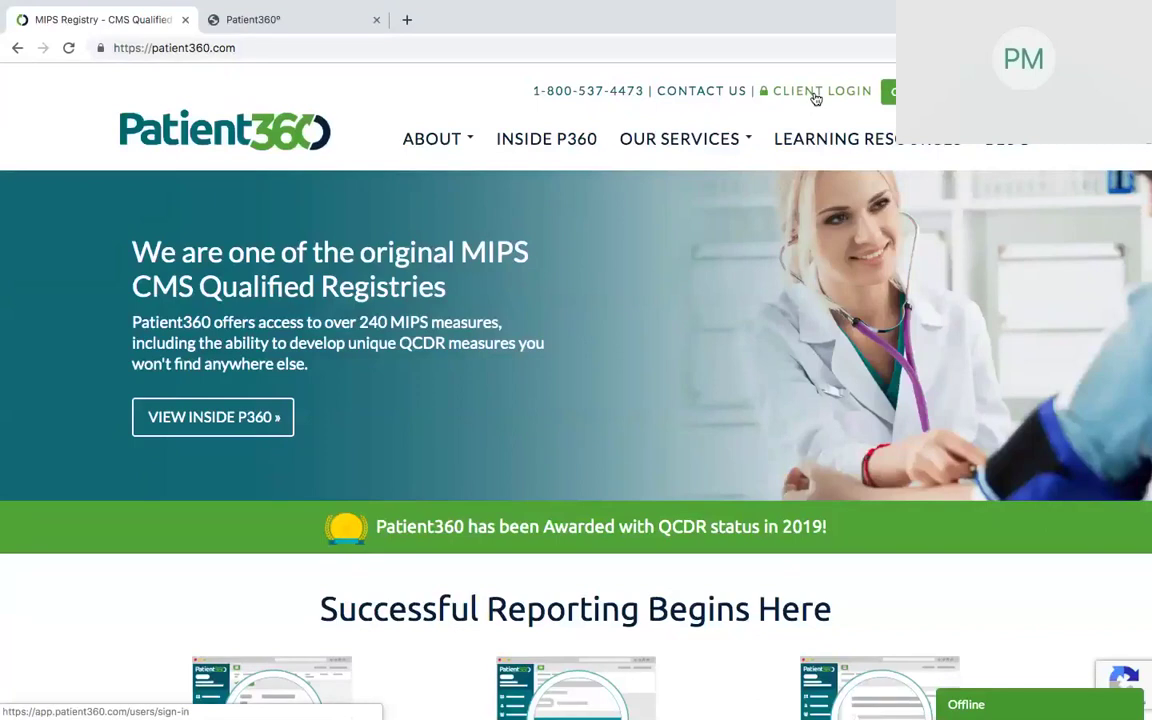
Switch to the Patient360 portal and open the clinic information for the 2019 reporting year for editing
left_click(278, 24)
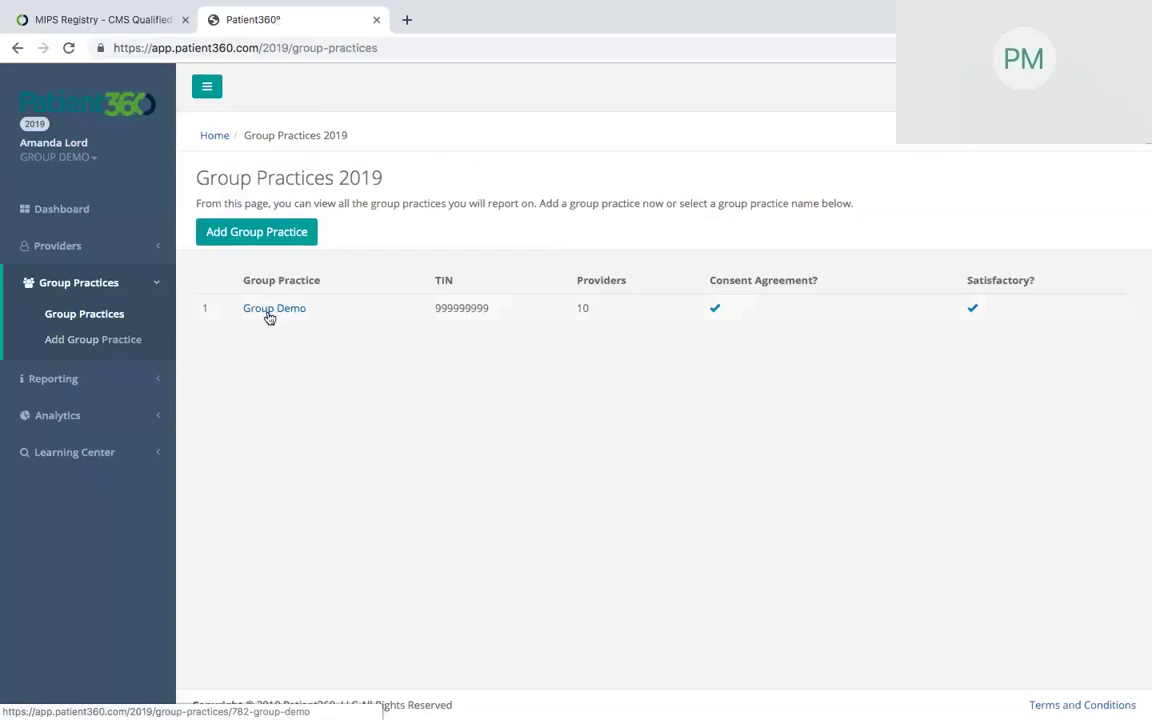
left_click(66, 382)
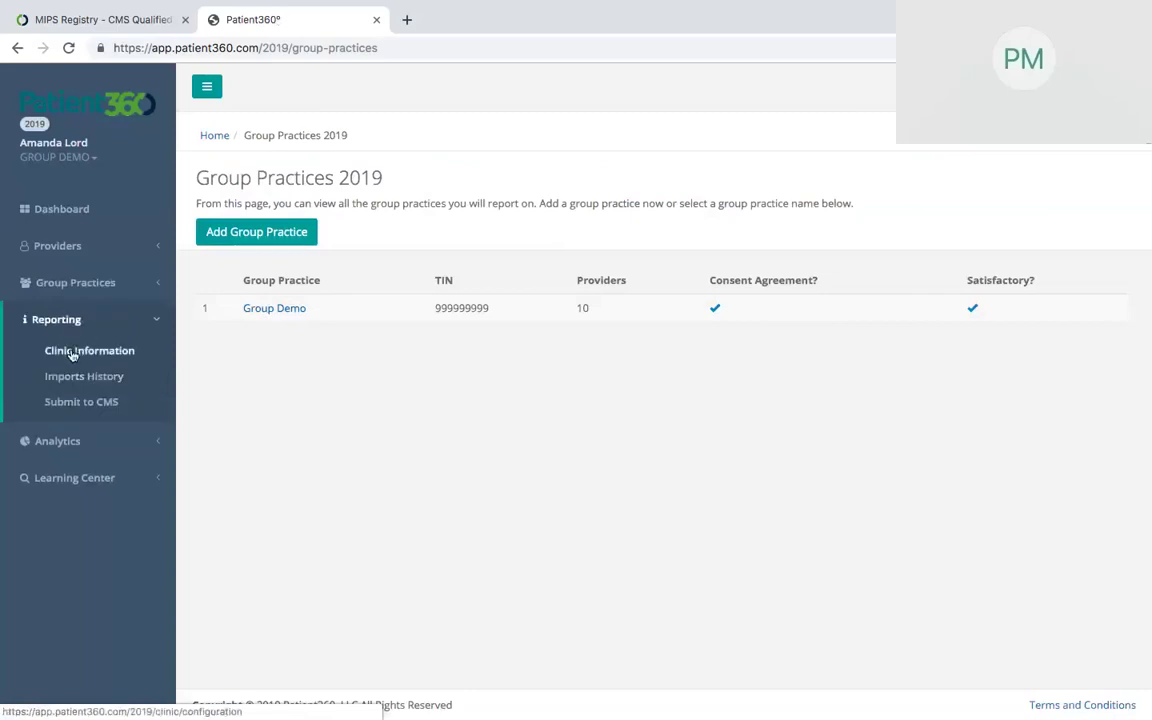
left_click(72, 354)
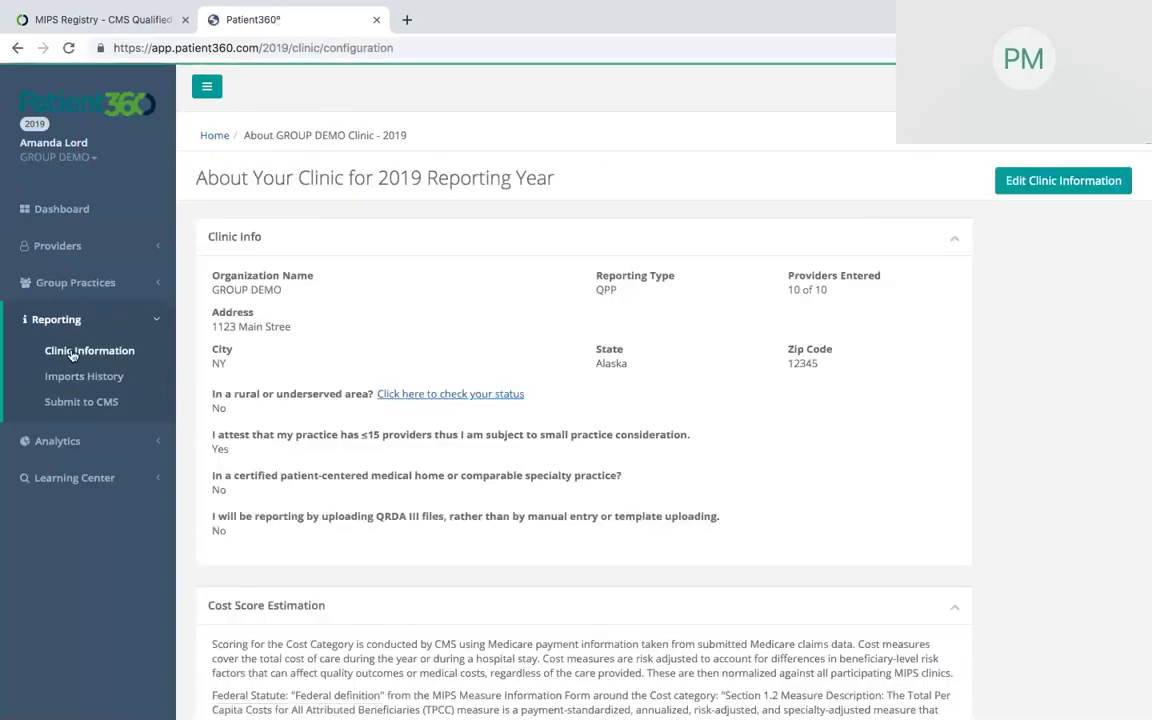
left_click(1031, 182)
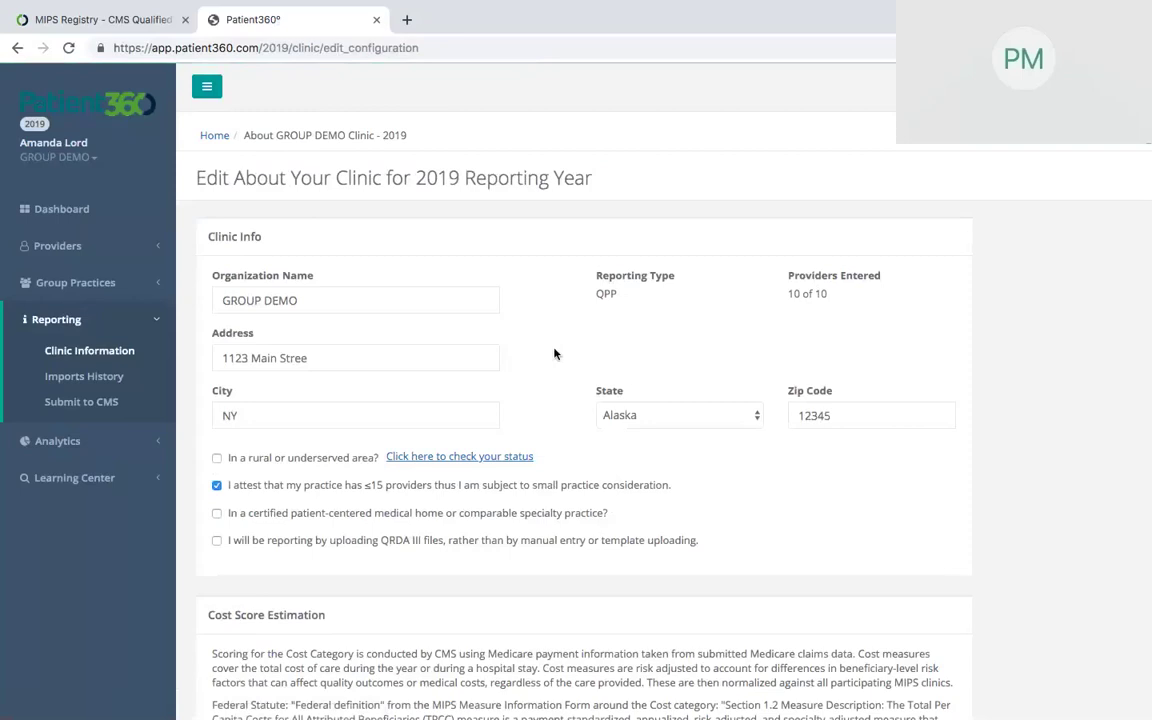
Examine the clinic form's practice attestations, cost score estimation, specialty measure sets, special circumstances, CAHPS, tutorial tour and special cases sections
scroll(814, 489, "down", 3)
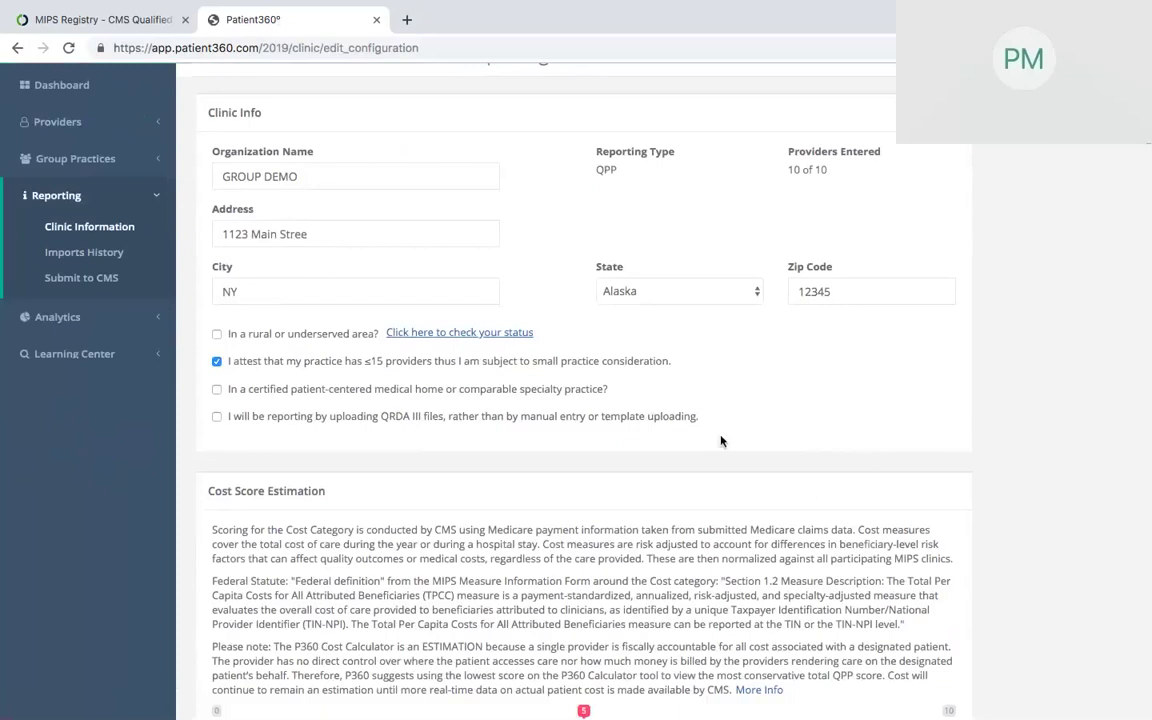
scroll(720, 441, "down", 3)
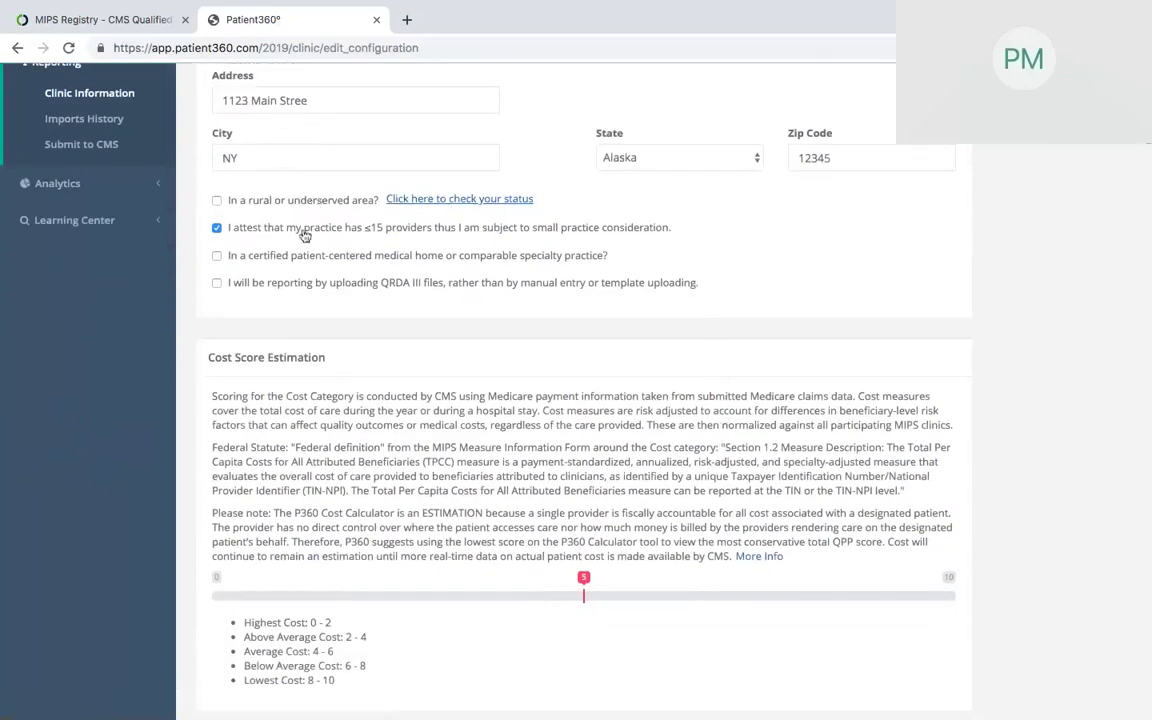
scroll(307, 286, "down", 1)
scroll(307, 286, "down", 1)
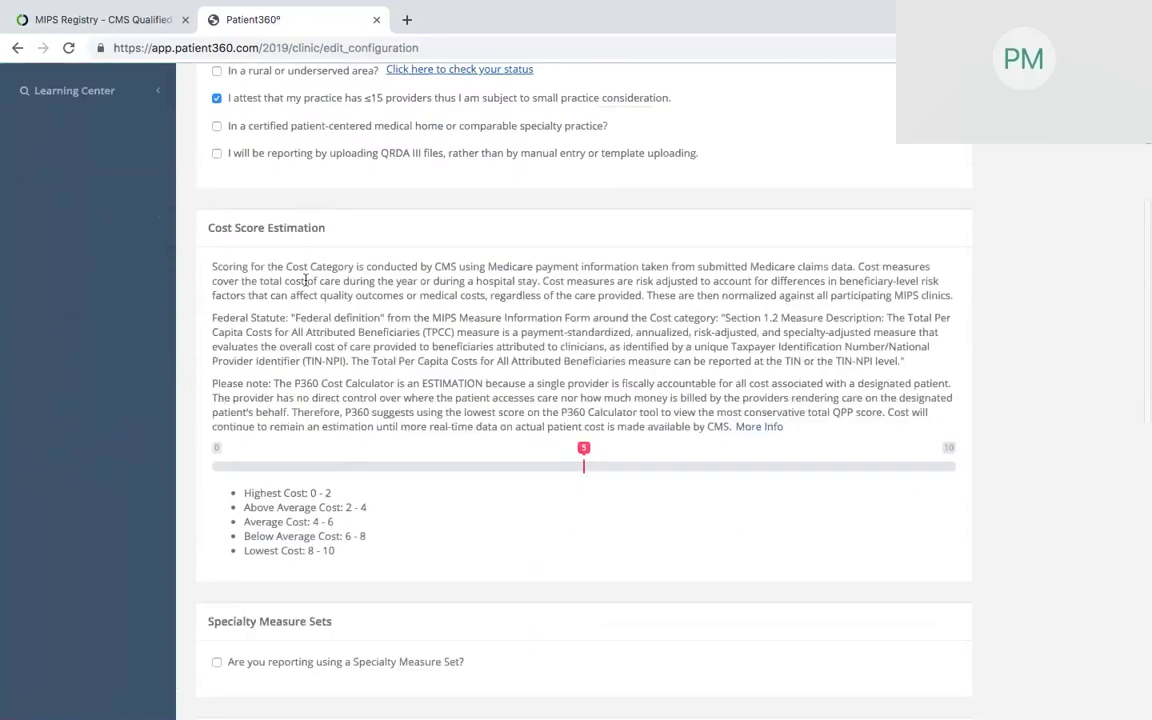
scroll(383, 422, "down", 6)
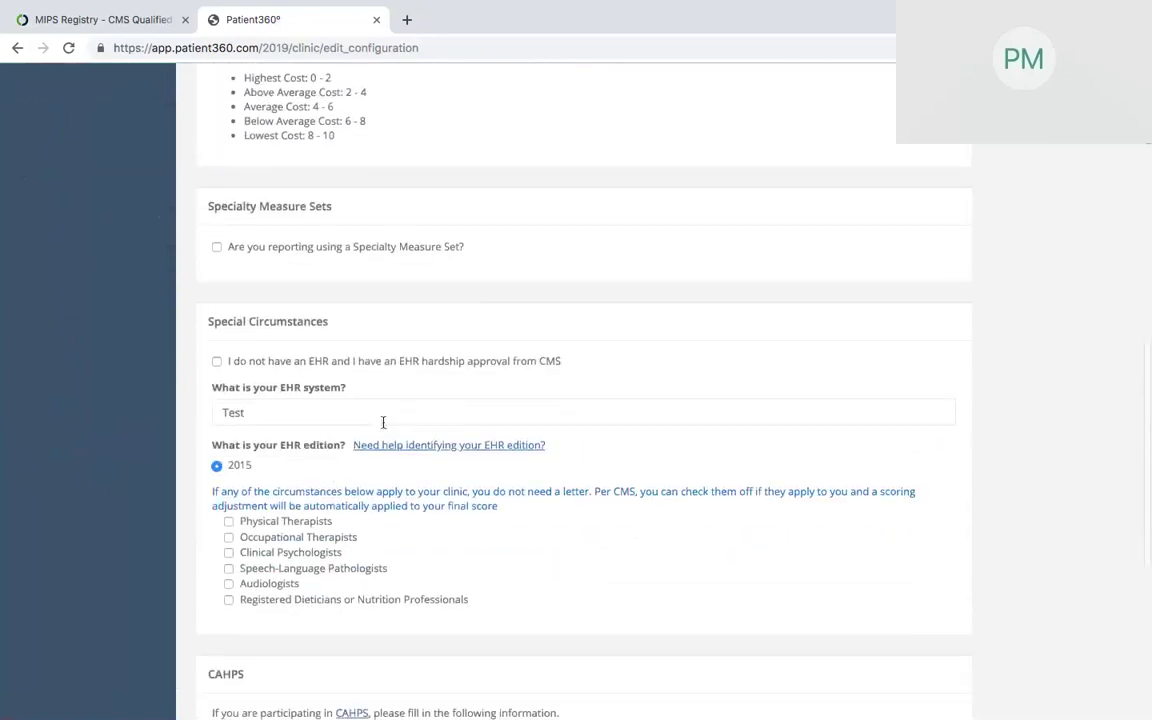
scroll(383, 422, "down", 2)
scroll(383, 422, "down", 2)
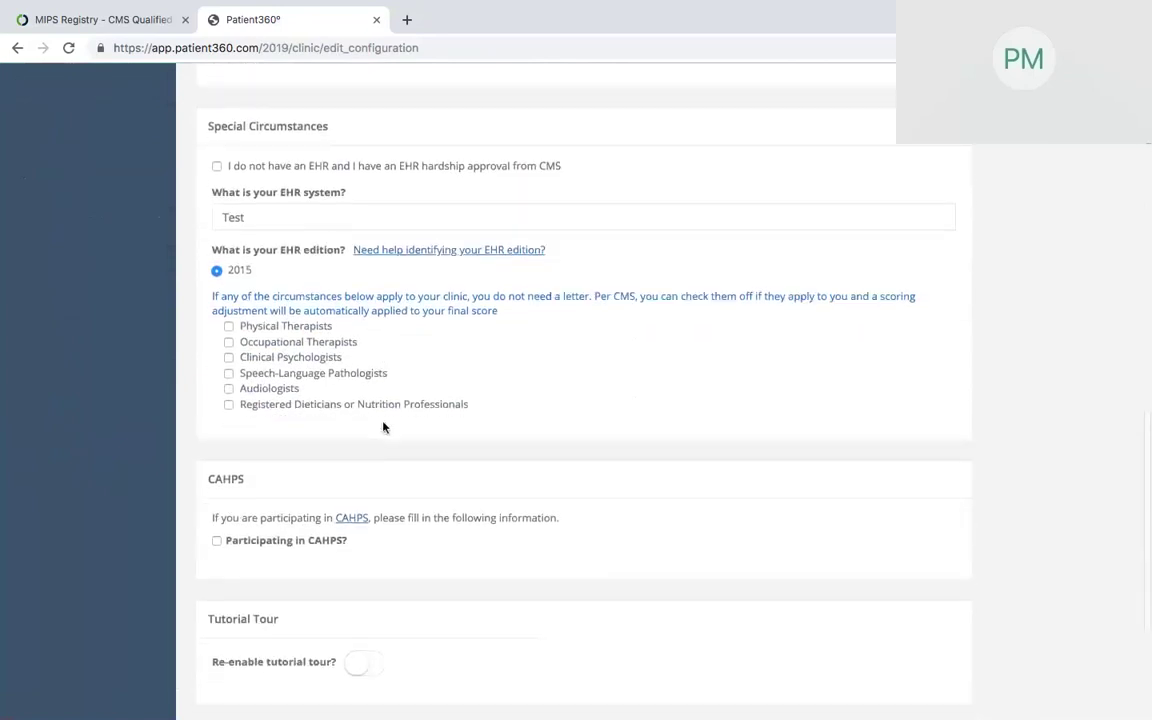
scroll(383, 427, "down", 2)
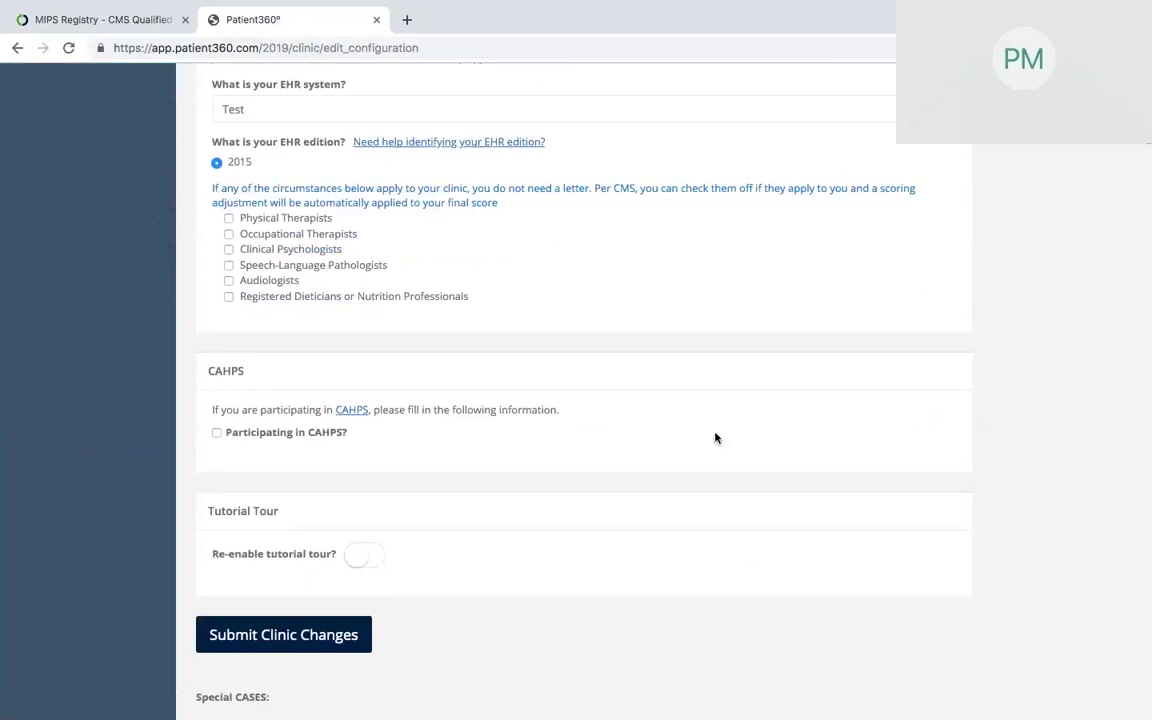
scroll(715, 437, "down", 2)
scroll(715, 437, "up", 1)
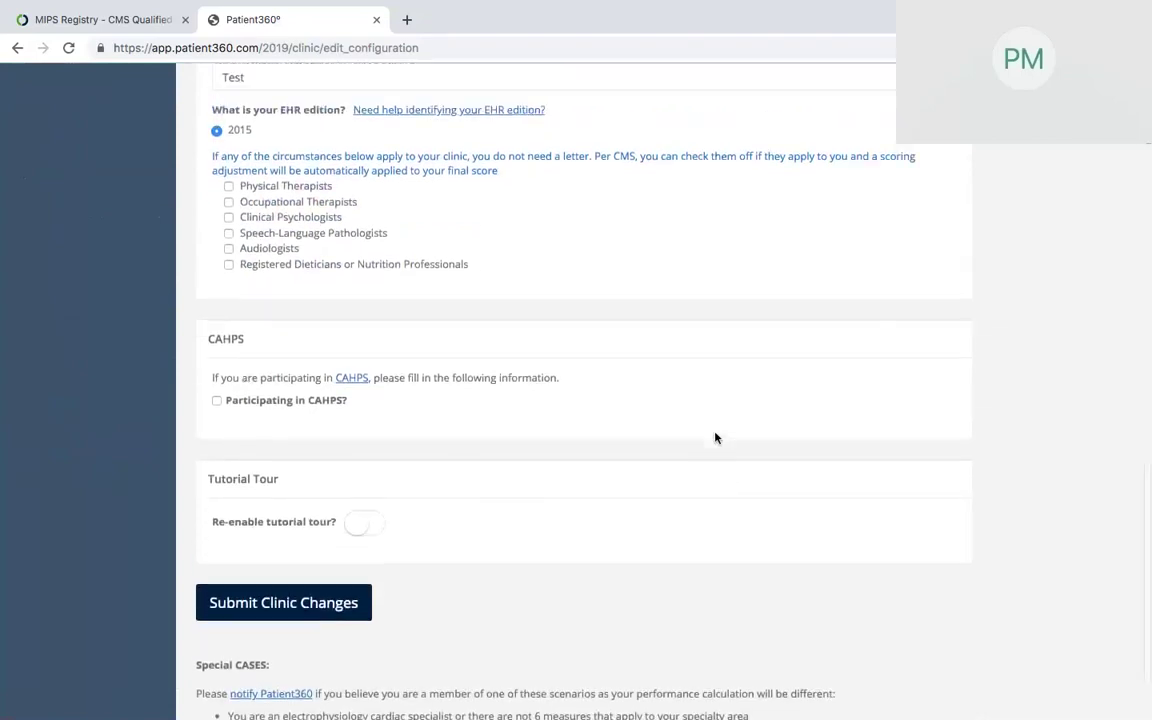
scroll(715, 437, "down", 1)
scroll(715, 437, "down", 2)
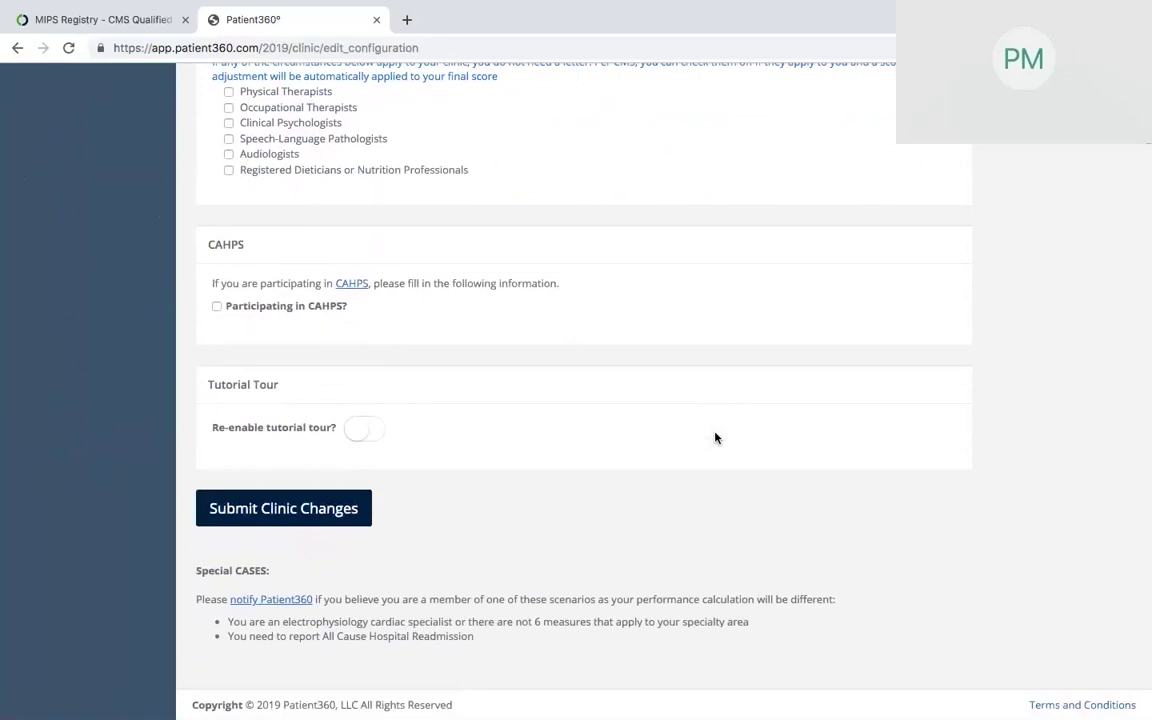
scroll(715, 437, "up", 3)
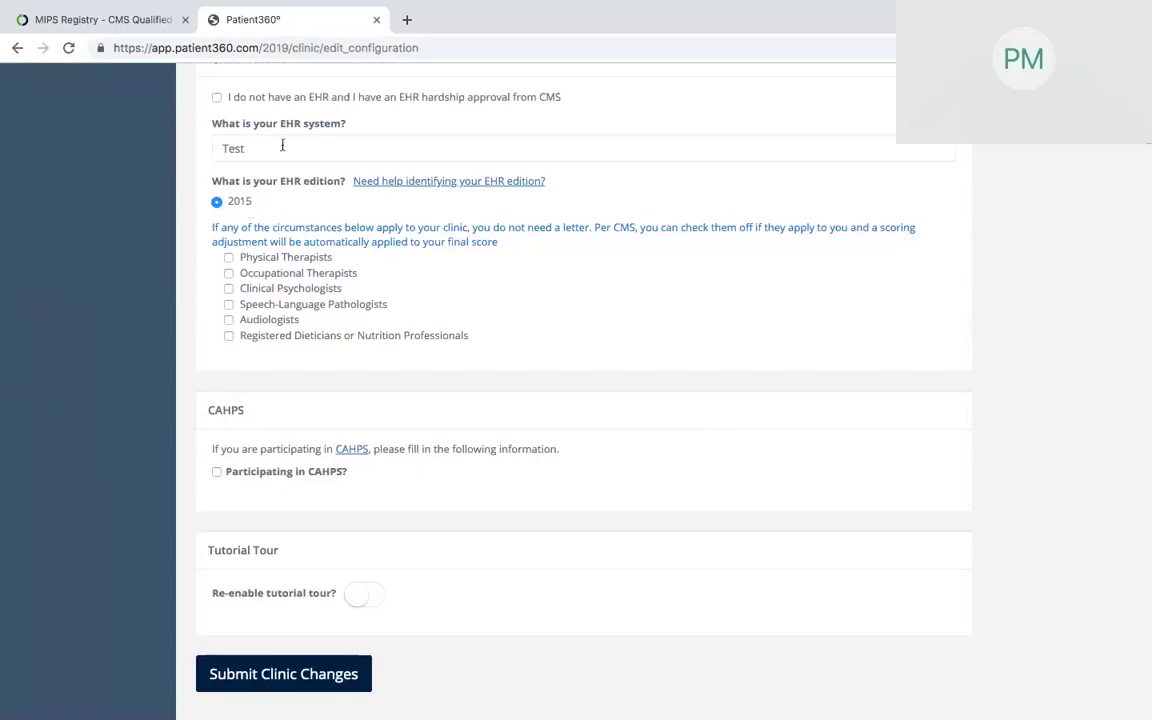
scroll(413, 290, "down", 1)
scroll(413, 290, "down", 3)
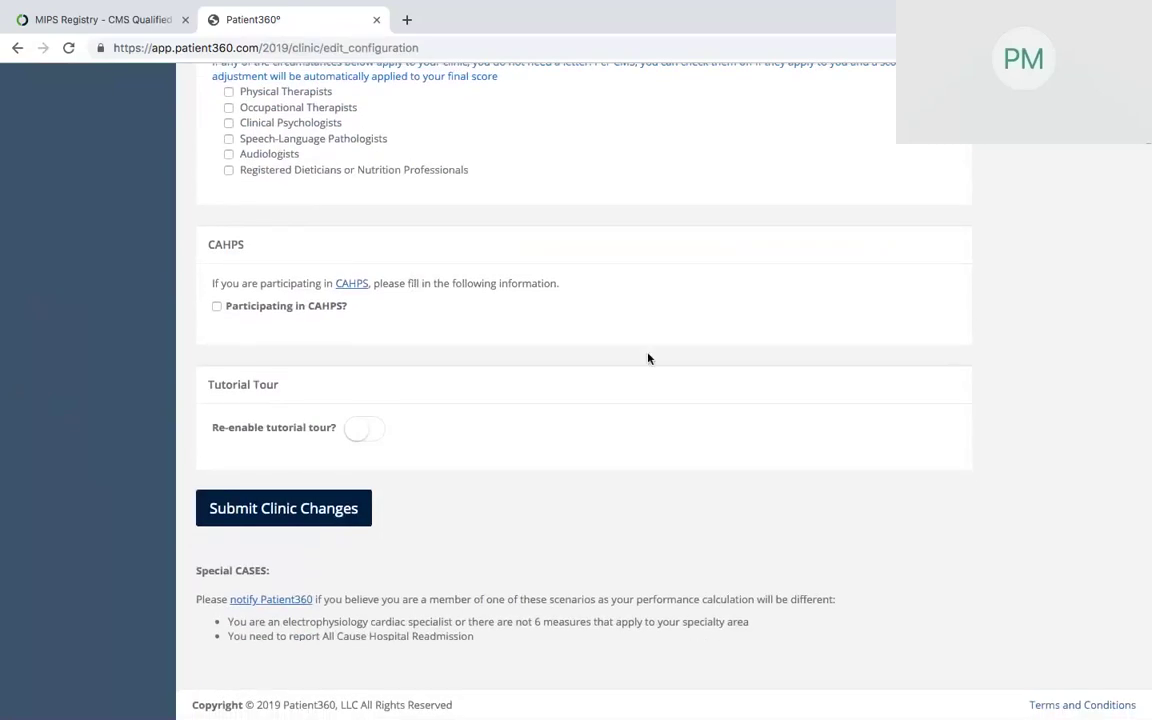
Select the EHR hardship approval option under Special Circumstances to view its reasons and letter upload, and clear it again
scroll(648, 357, "up", 5)
scroll(648, 357, "up", 2)
scroll(648, 357, "down", 1)
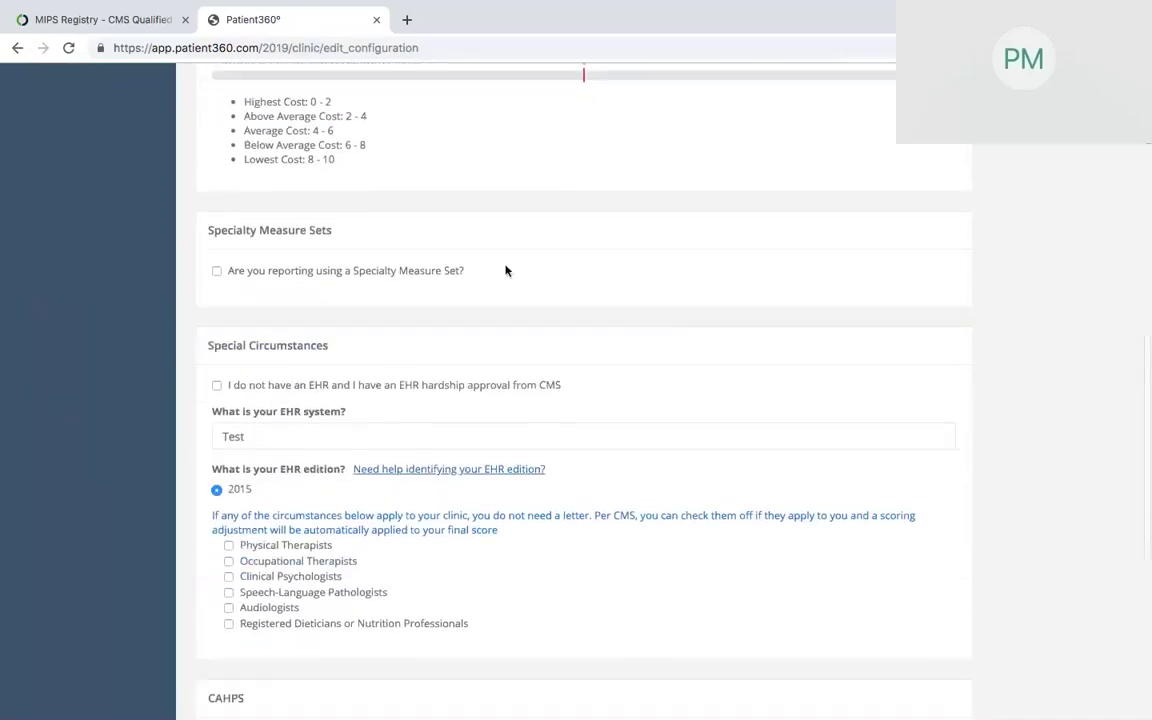
scroll(380, 360, "down", 2)
scroll(401, 389, "up", 6)
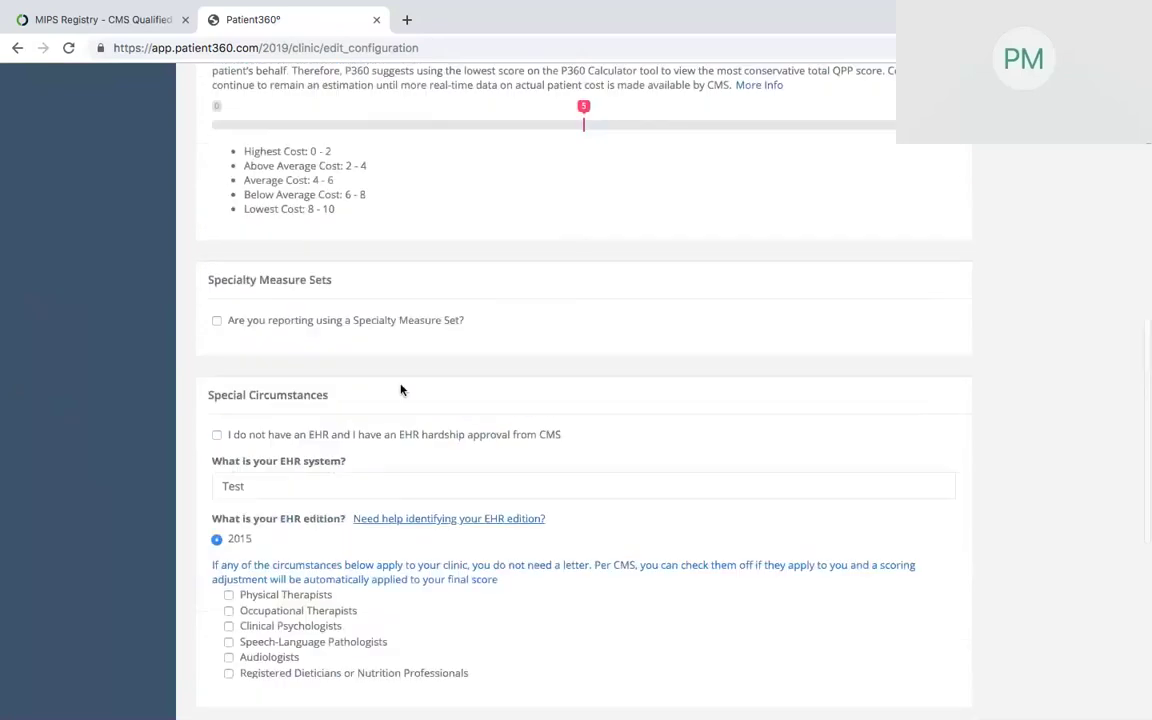
scroll(283, 368, "down", 4)
left_click(216, 421)
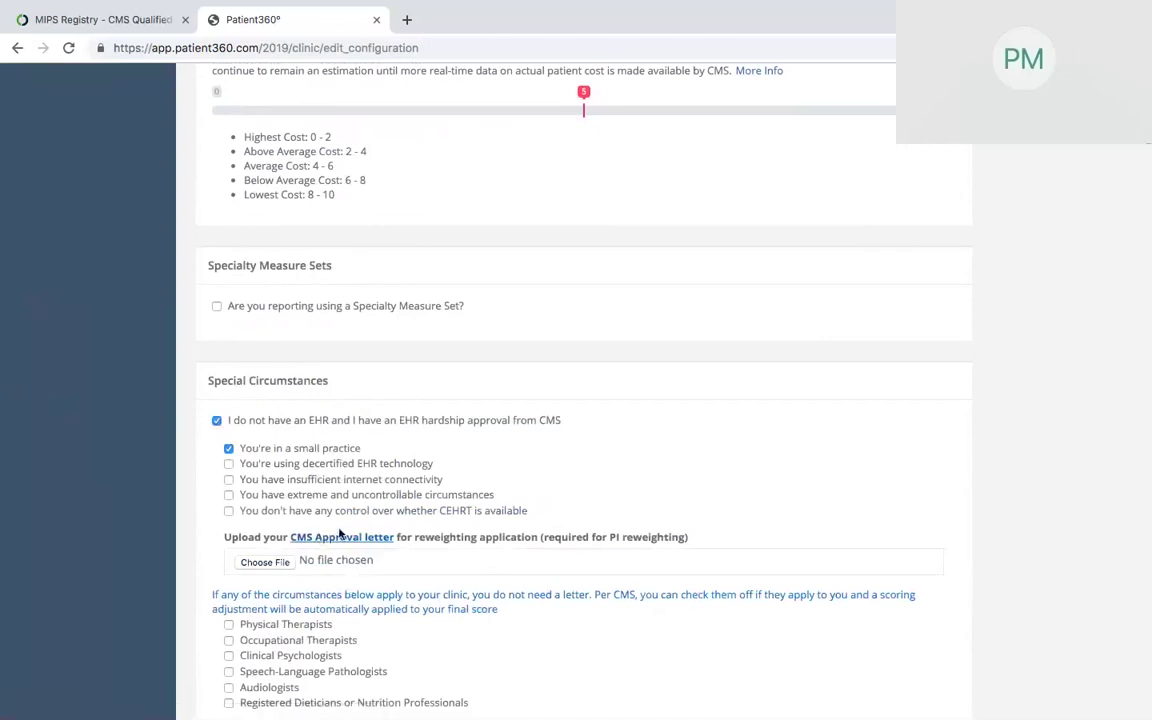
left_click(217, 421)
Submit the clinic changes for the 2019 reporting year
scroll(556, 513, "down", 3)
scroll(556, 513, "down", 2)
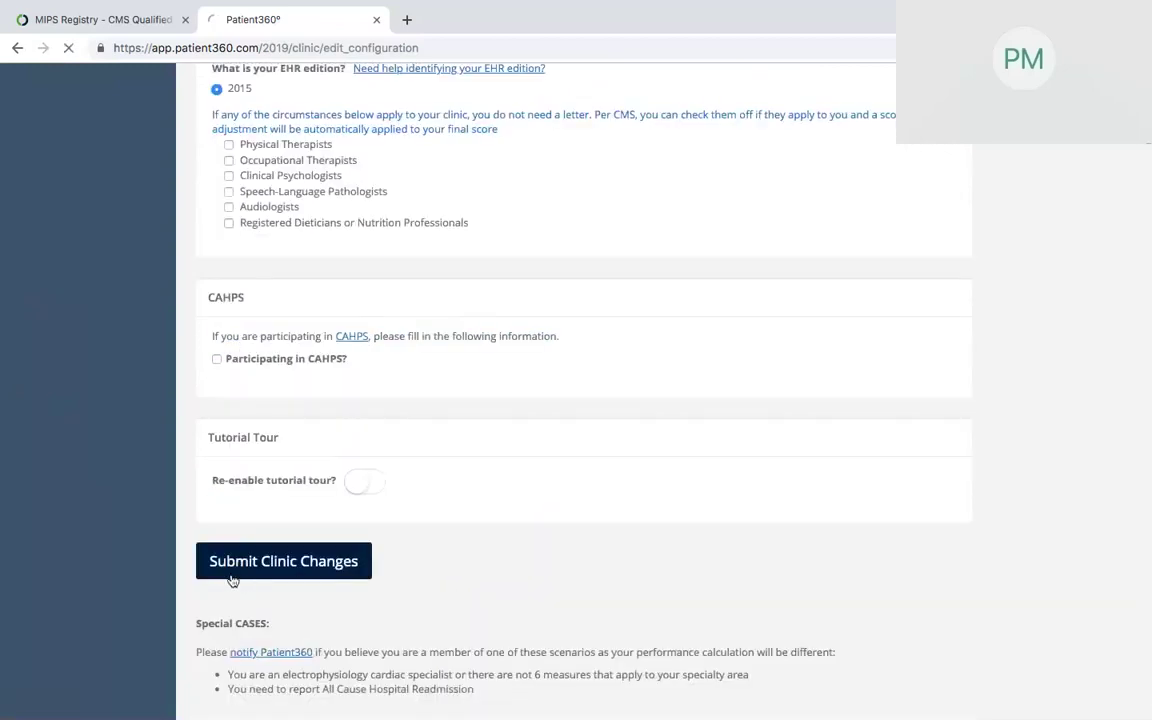
left_click(232, 575)
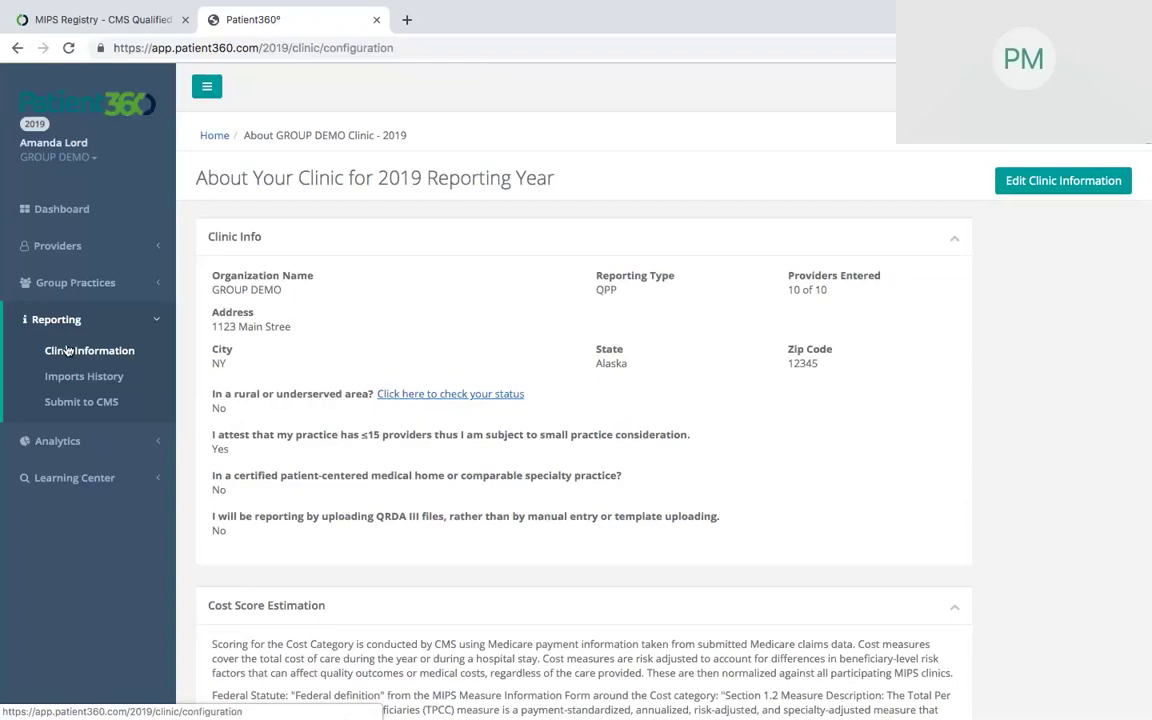
Open the Group Demo practice from the 2019 group practices list
left_click(70, 282)
left_click(75, 314)
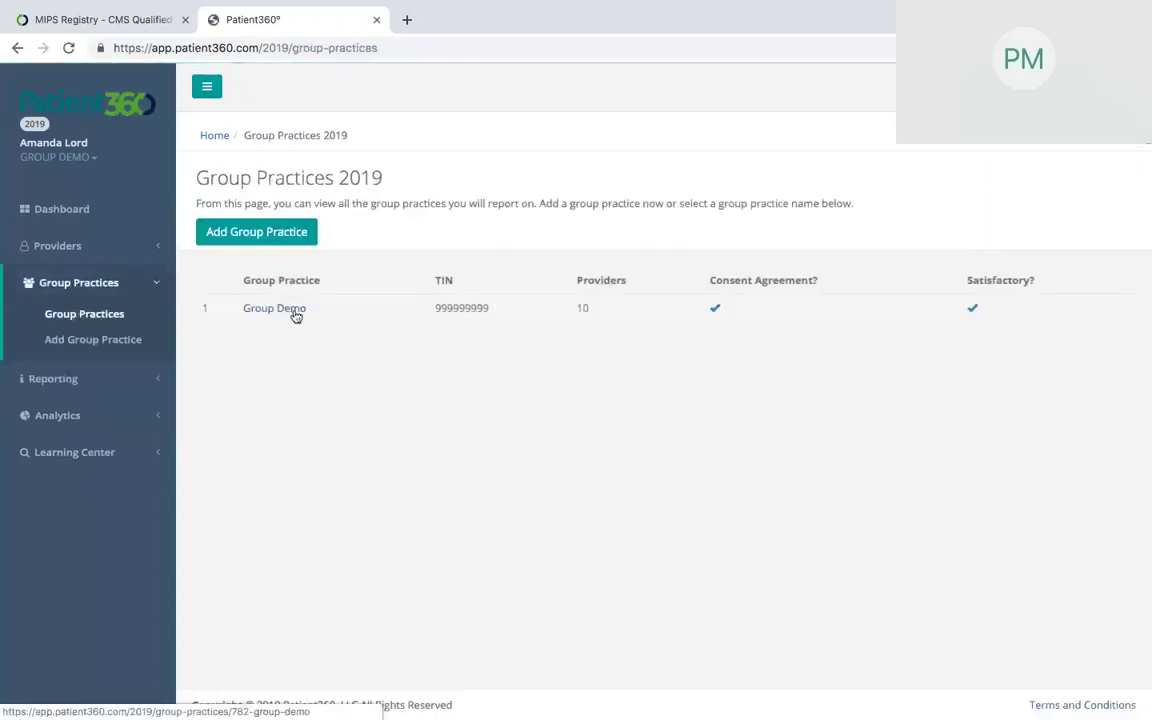
left_click(296, 313)
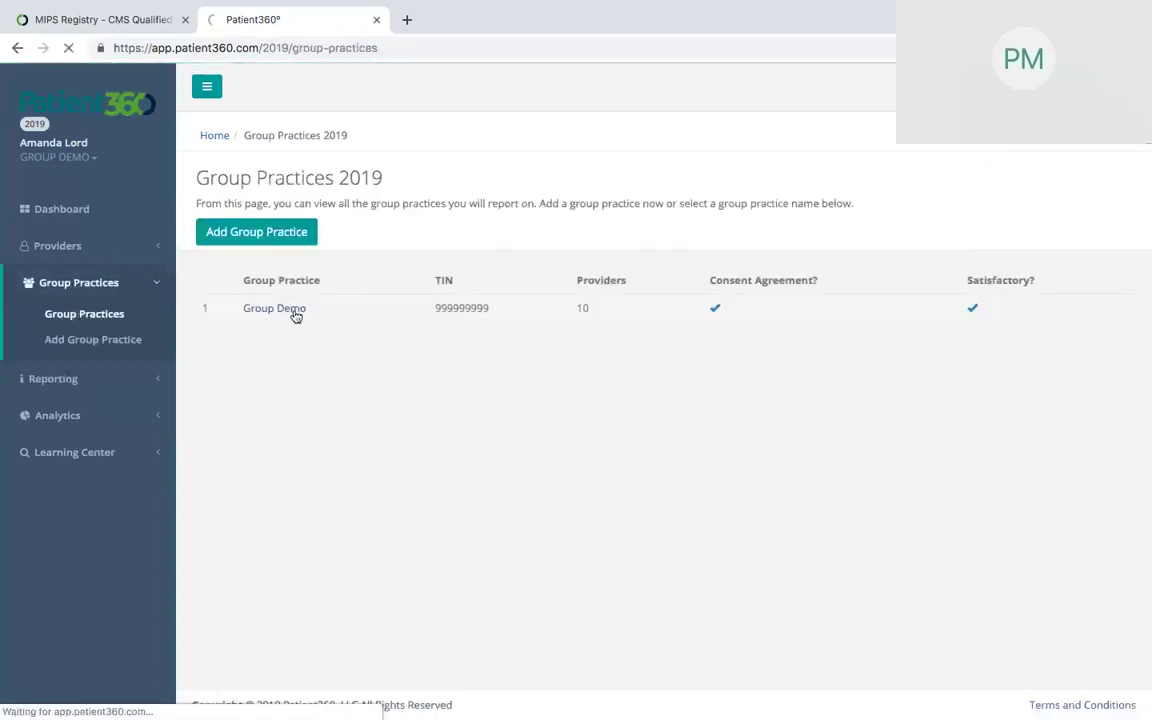
Add quality measure 5, Heart Failure (HF): ACE Inhibitor or ARB Therapy for LVSD, to Group Demo
scroll(358, 491, "down", 3)
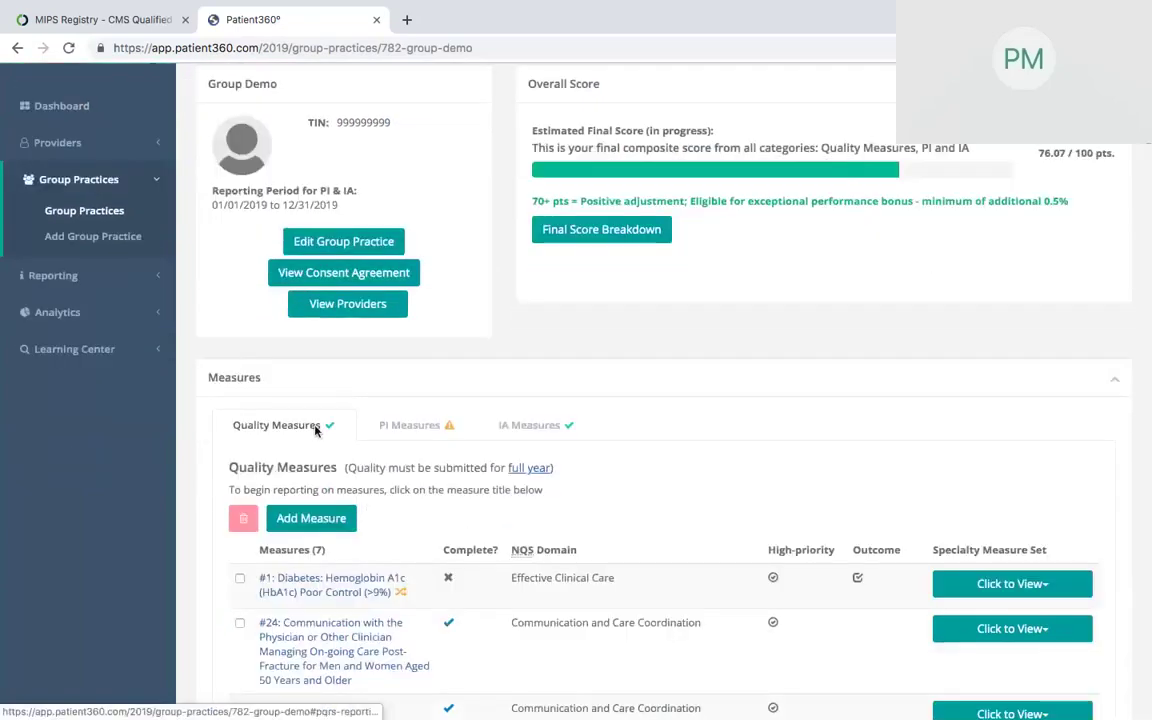
scroll(316, 428, "down", 1)
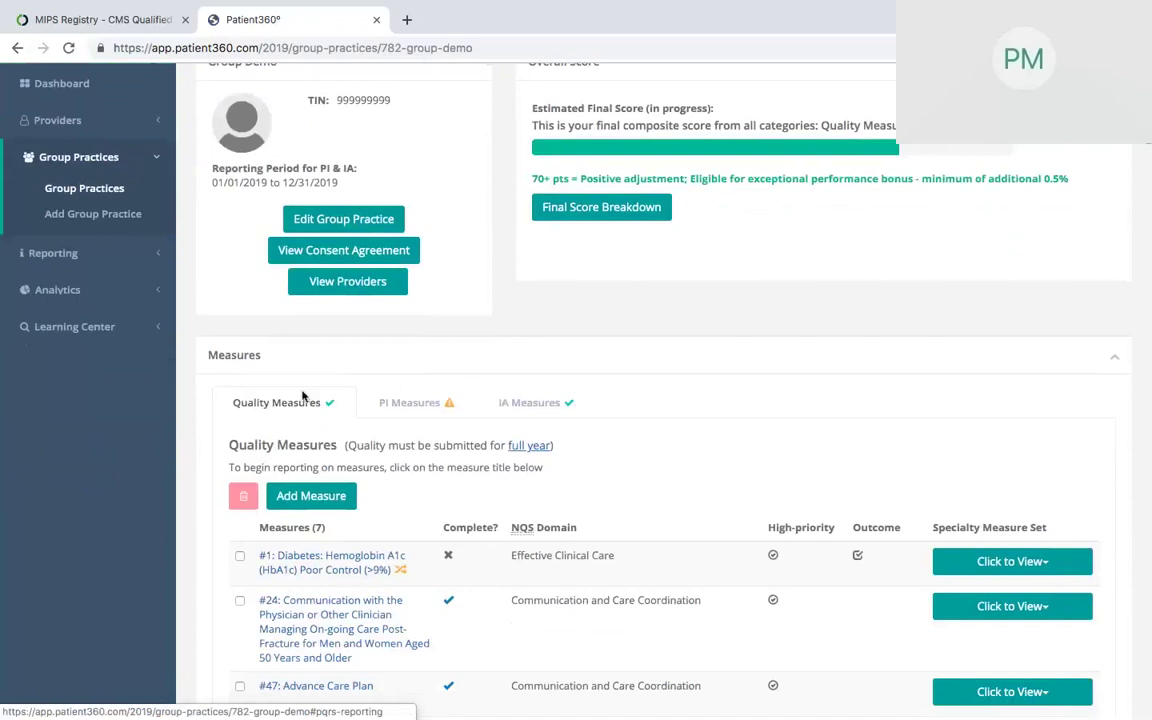
scroll(303, 400, "down", 3)
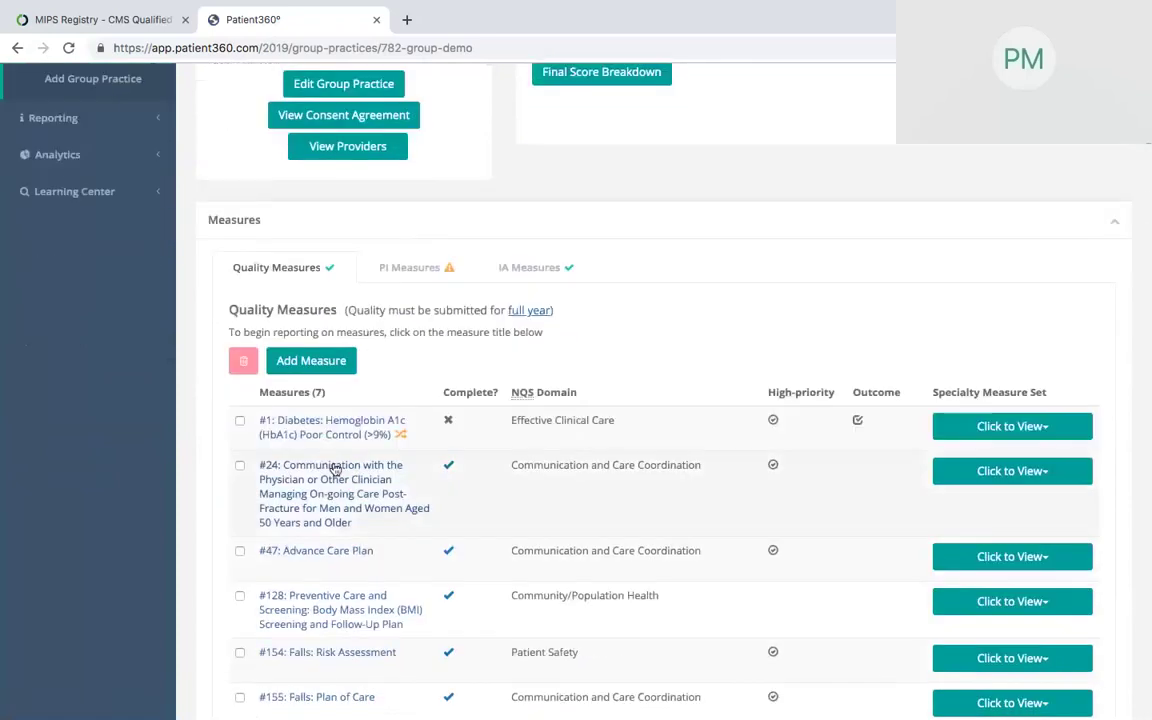
scroll(335, 468, "down", 2)
scroll(334, 468, "up", 2)
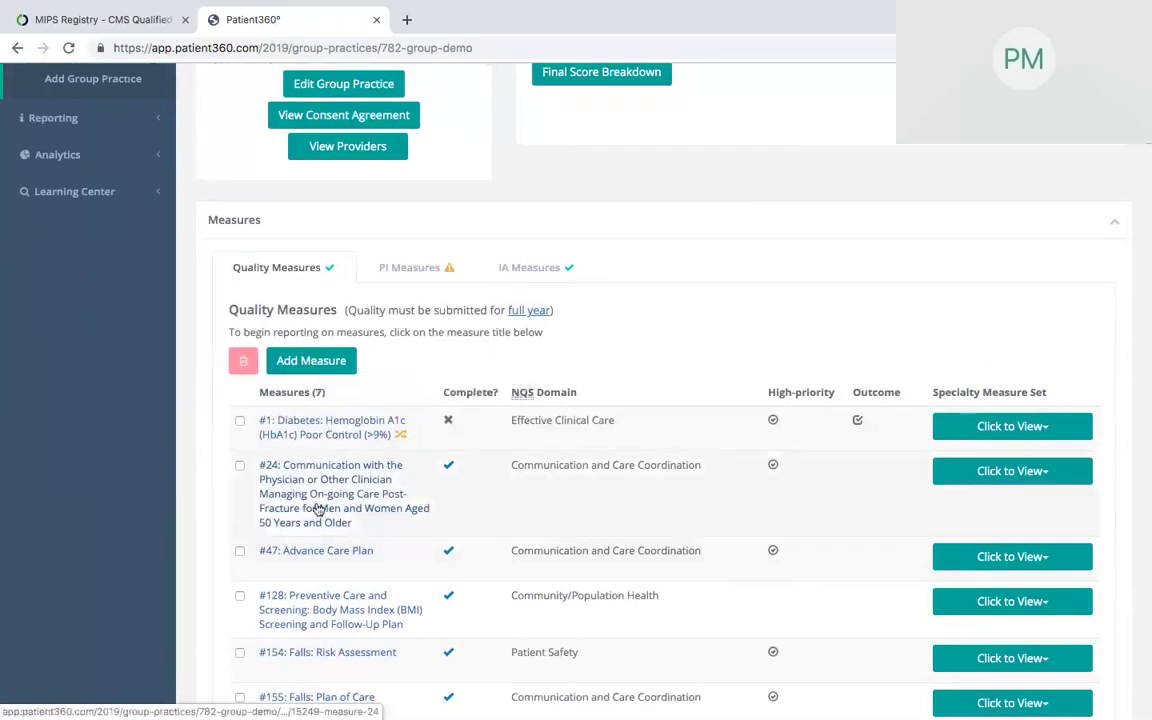
scroll(310, 420, "down", 1)
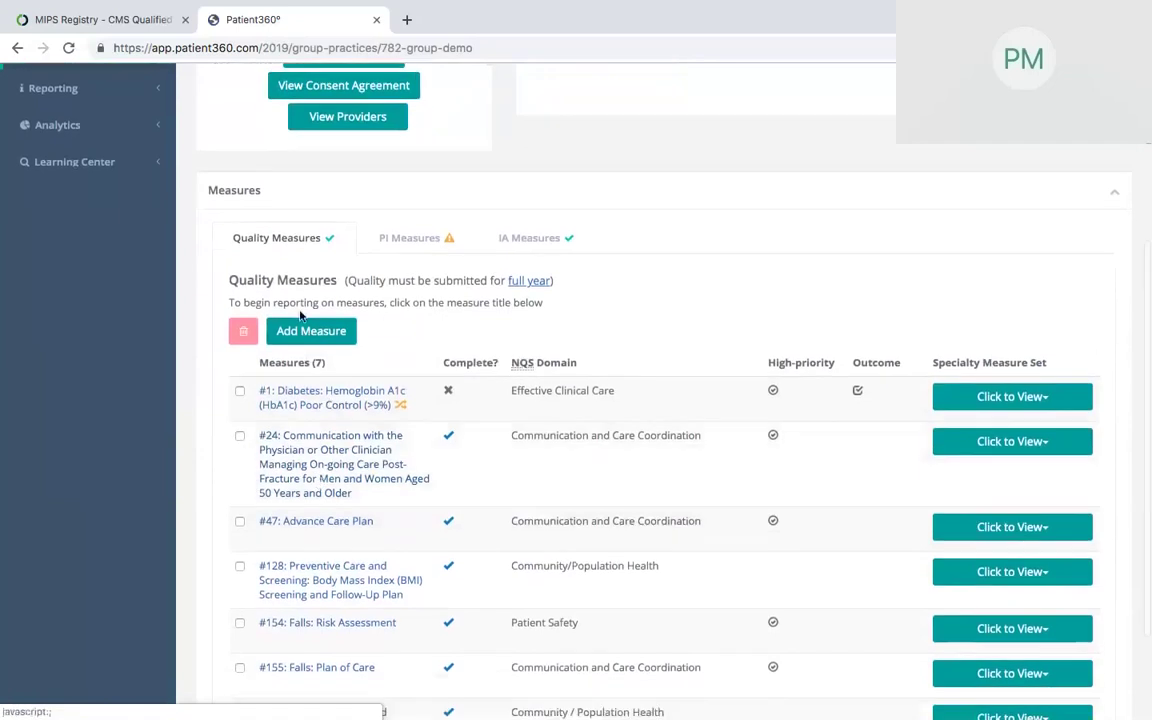
left_click(301, 334)
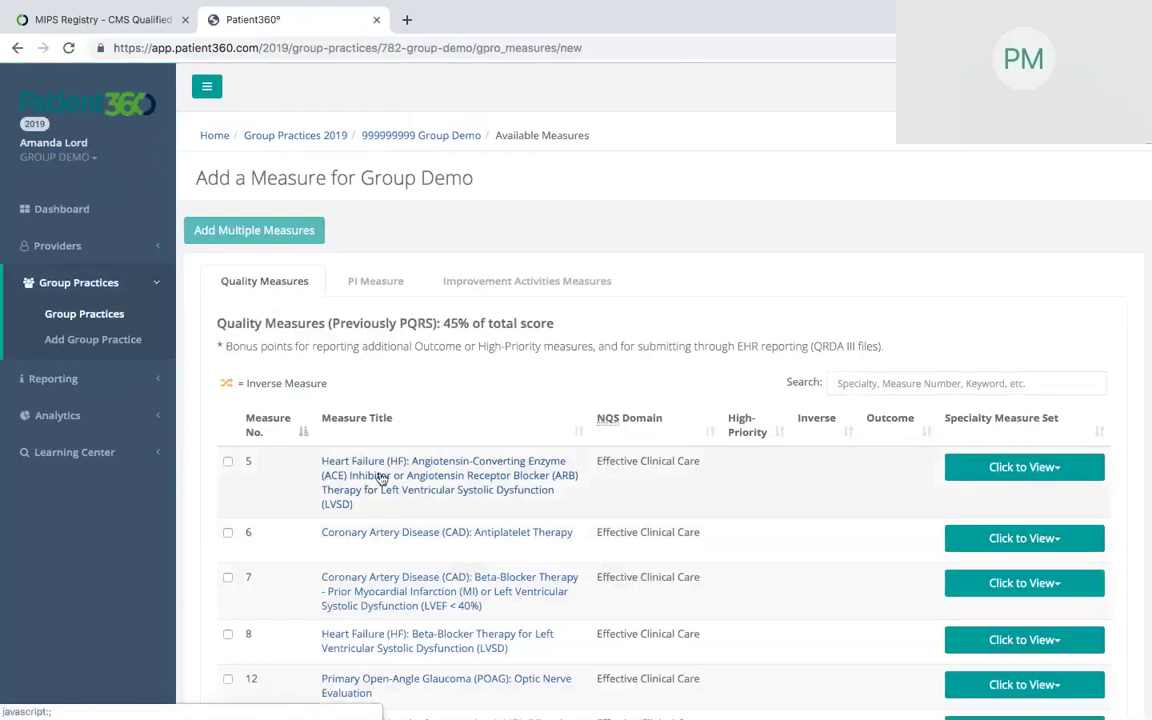
left_click(381, 479)
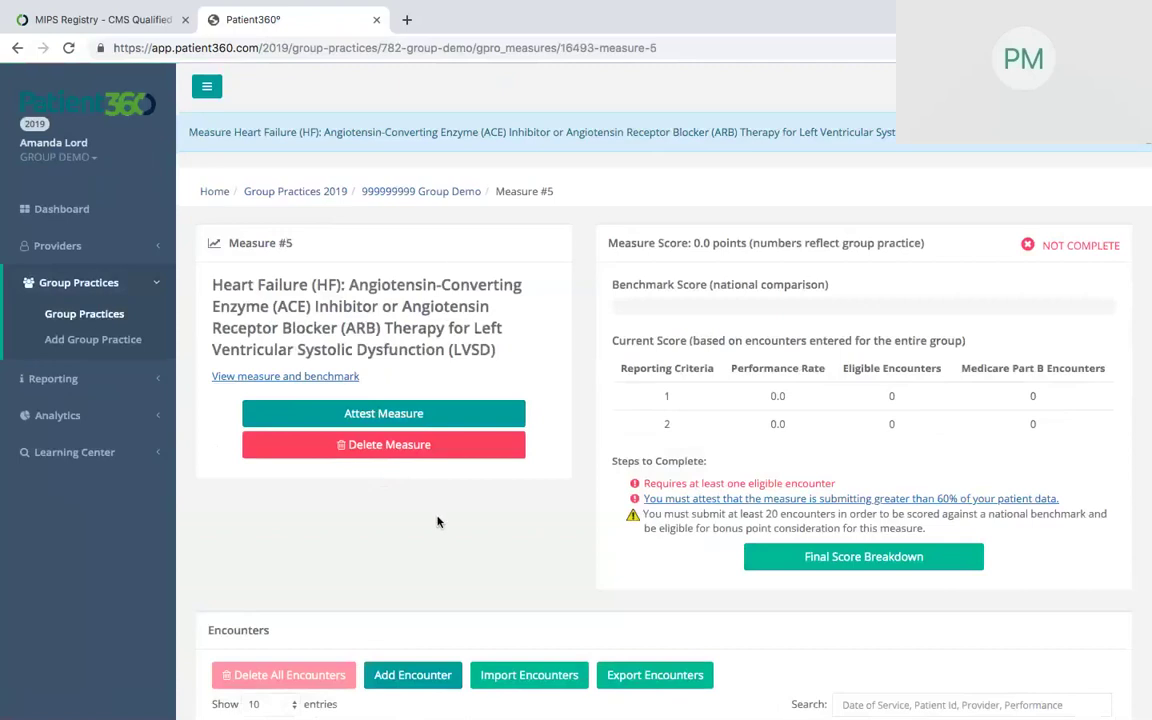
Return to the Group Demo practice and open quality measure #24, Communication with the Physician or Other Clinician
scroll(437, 521, "down", 2)
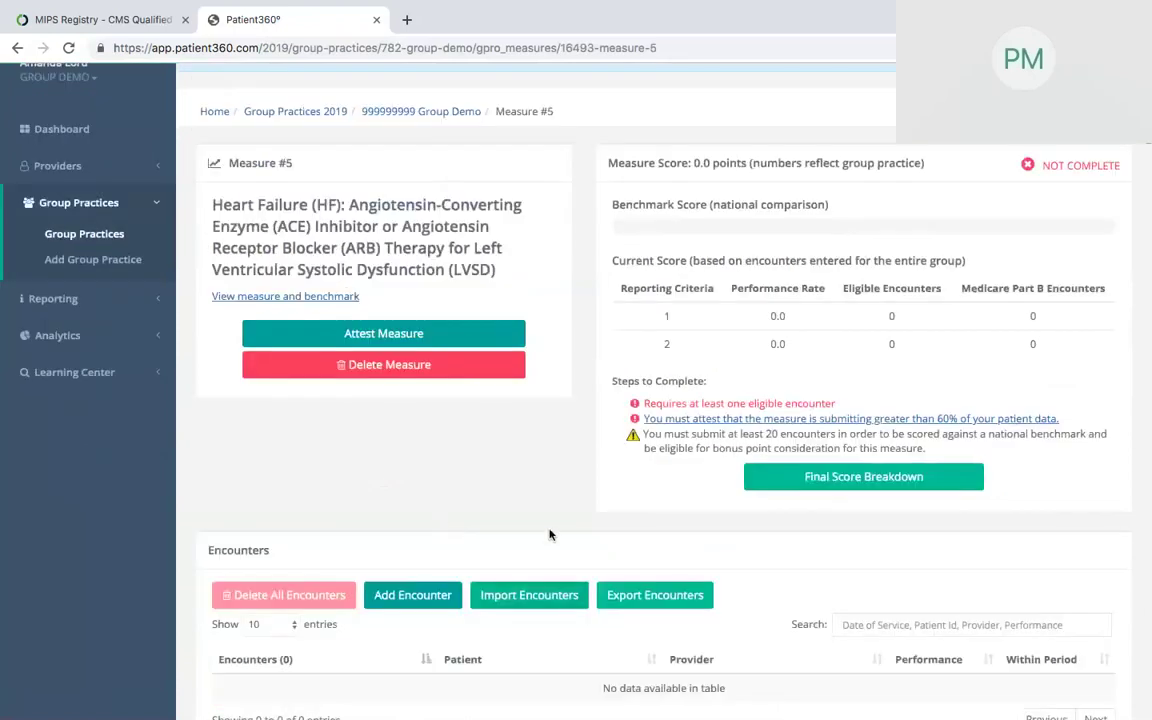
scroll(522, 464, "up", 1)
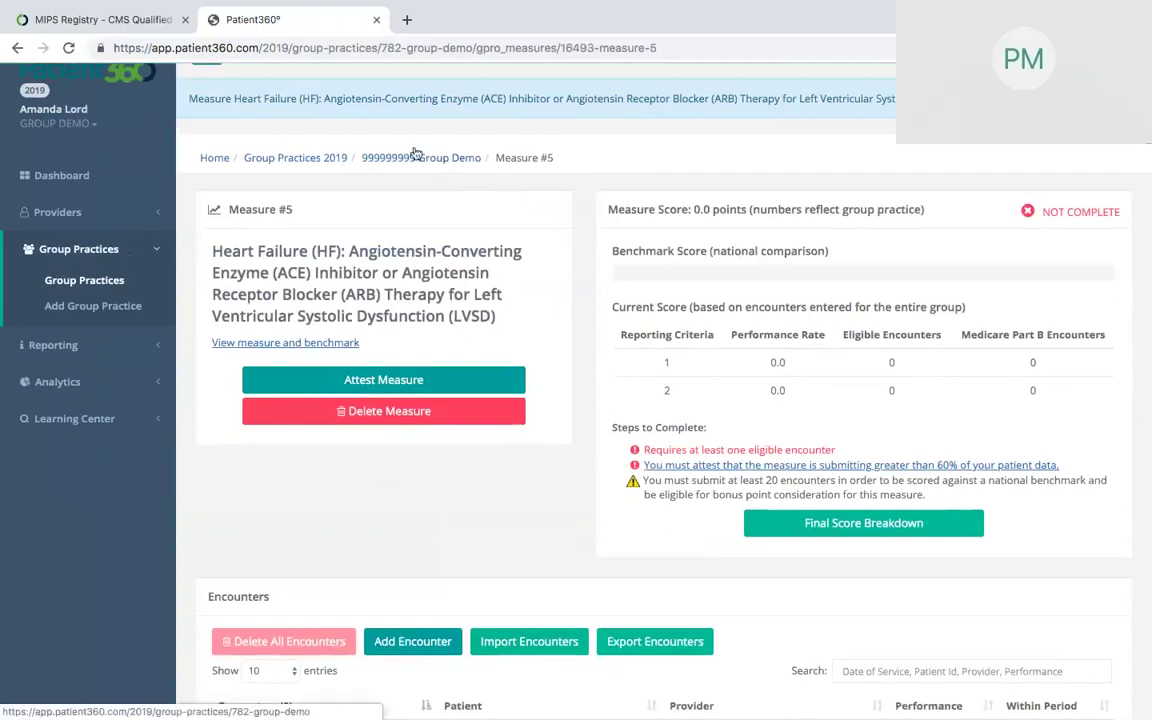
left_click(387, 165)
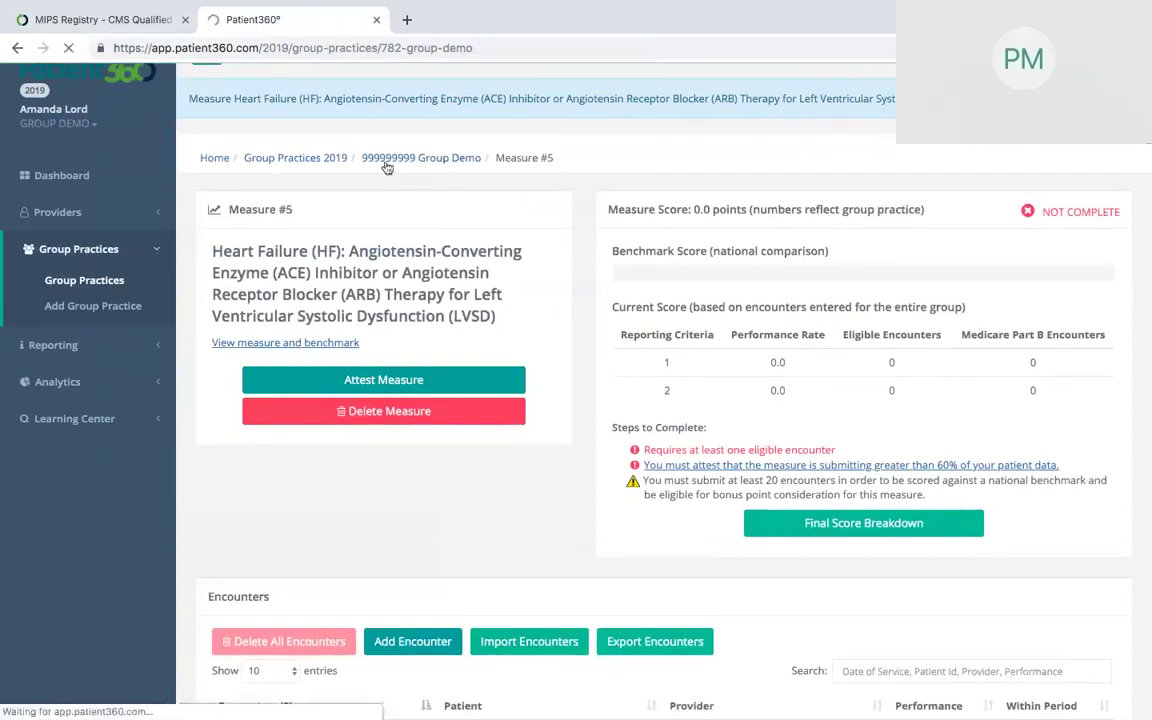
scroll(342, 553, "down", 3)
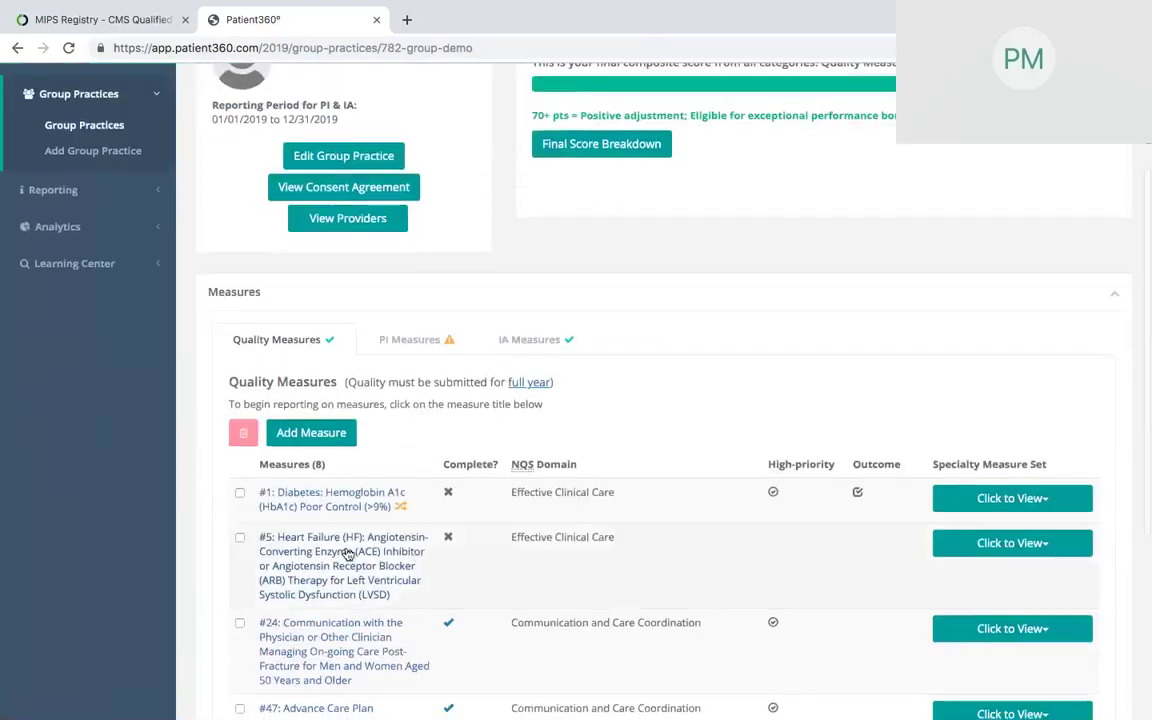
scroll(343, 560, "down", 1)
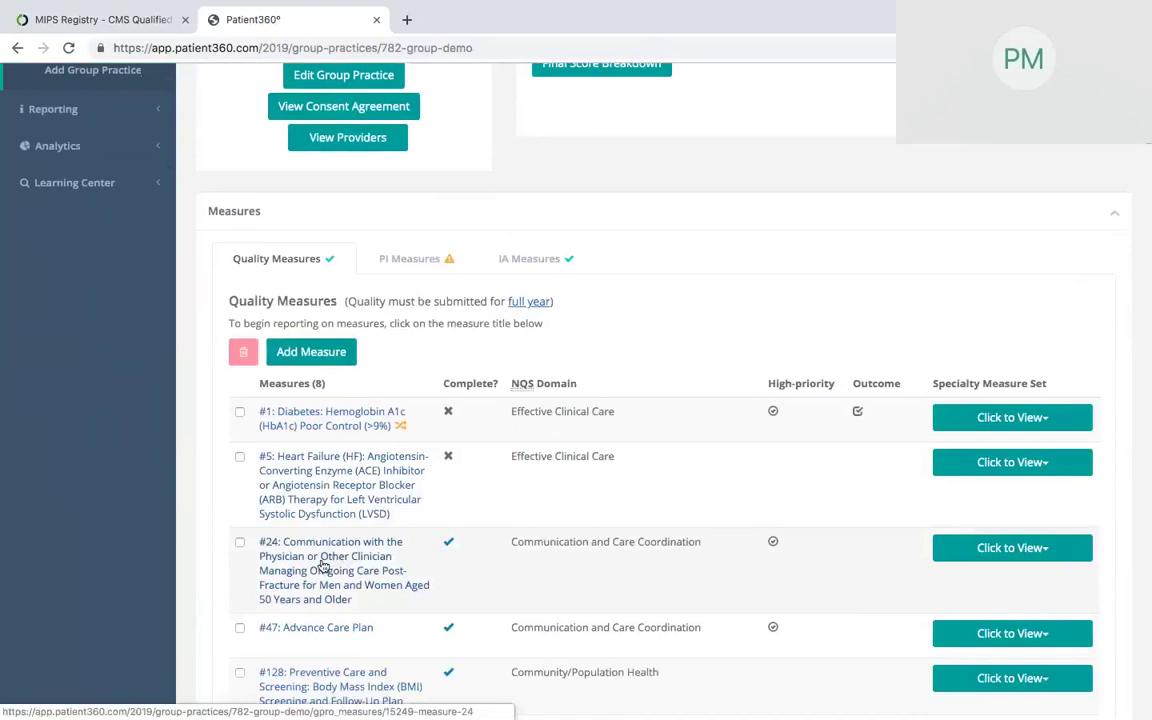
left_click(323, 566)
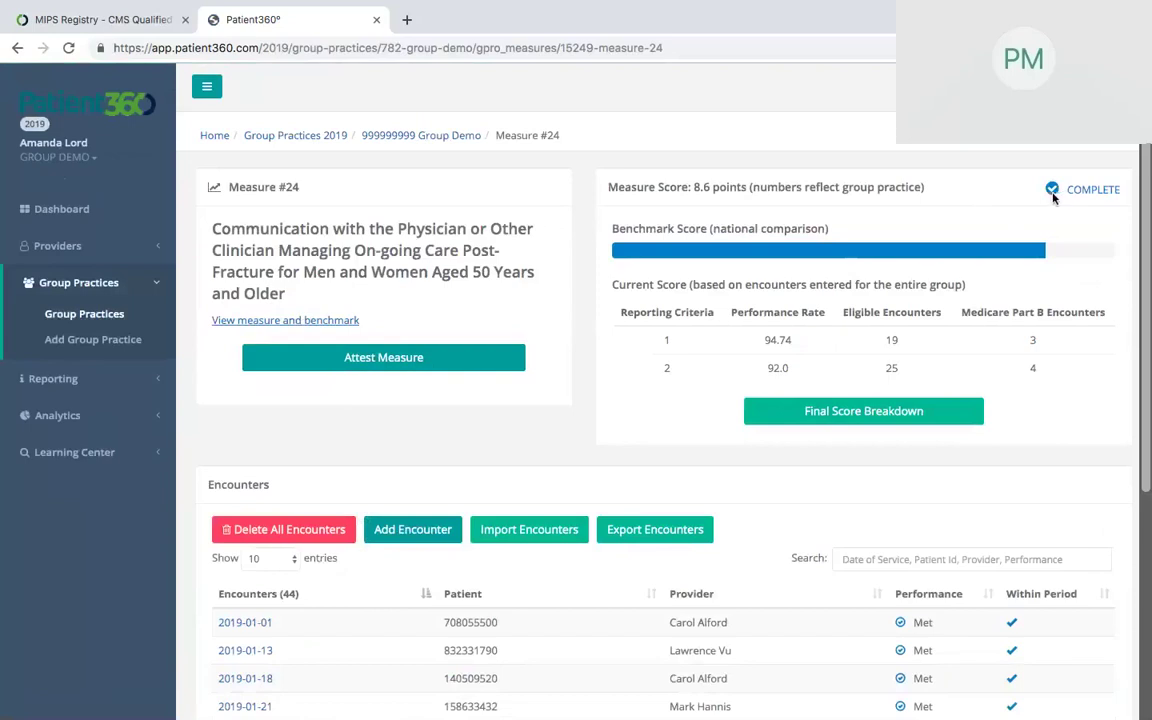
Review measure #24's completion status, benchmark score and encounter list
mouse_move(1055, 191)
mouse_move(1091, 257)
scroll(1014, 309, "down", 2)
scroll(1014, 309, "down", 5)
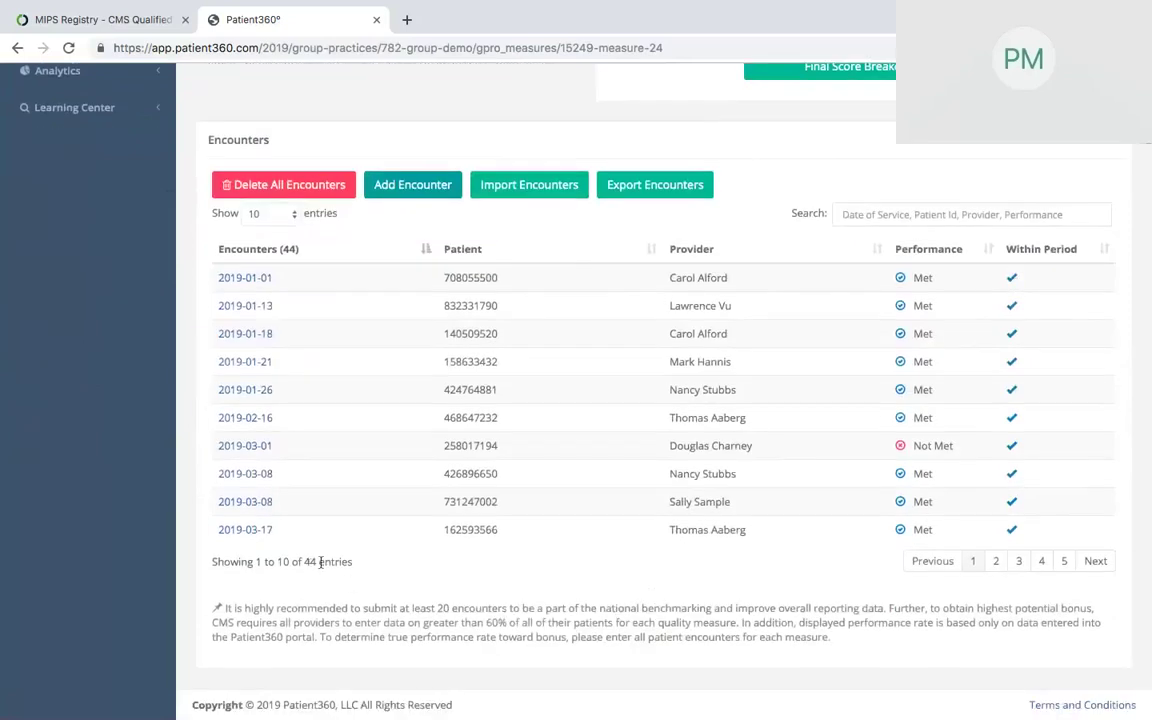
Check measure #24's completion status, benchmark score and performance rates for each reporting criterion
scroll(320, 562, "up", 5)
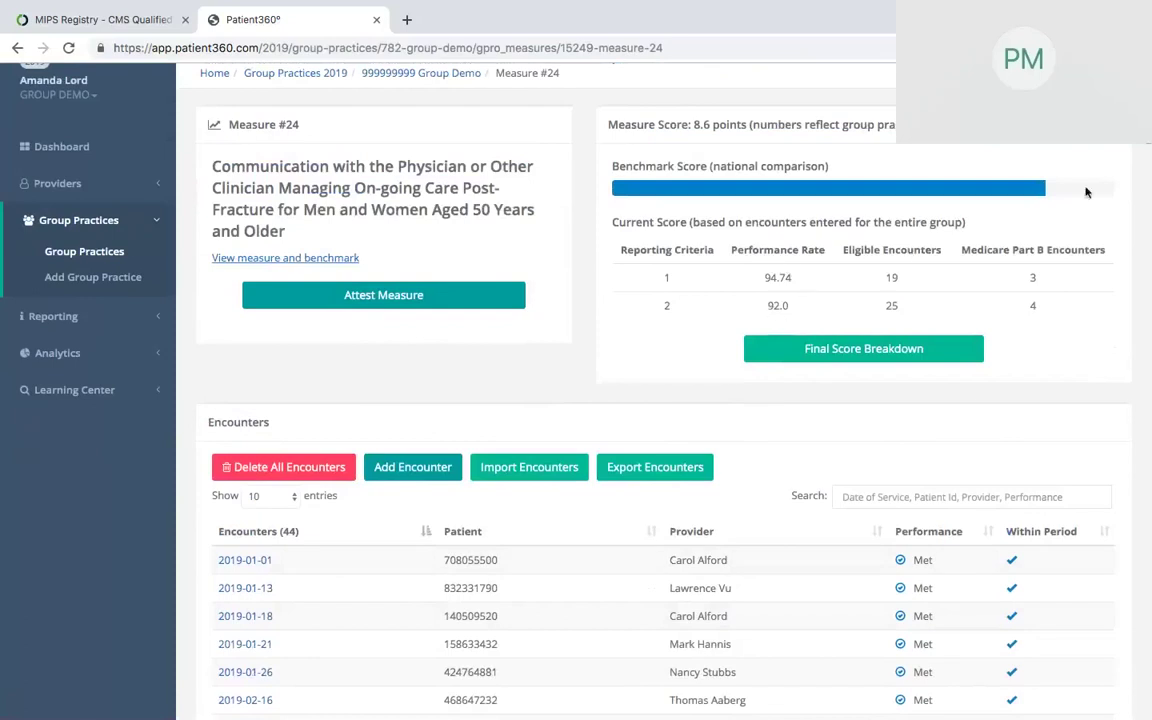
scroll(1087, 191, "up", 1)
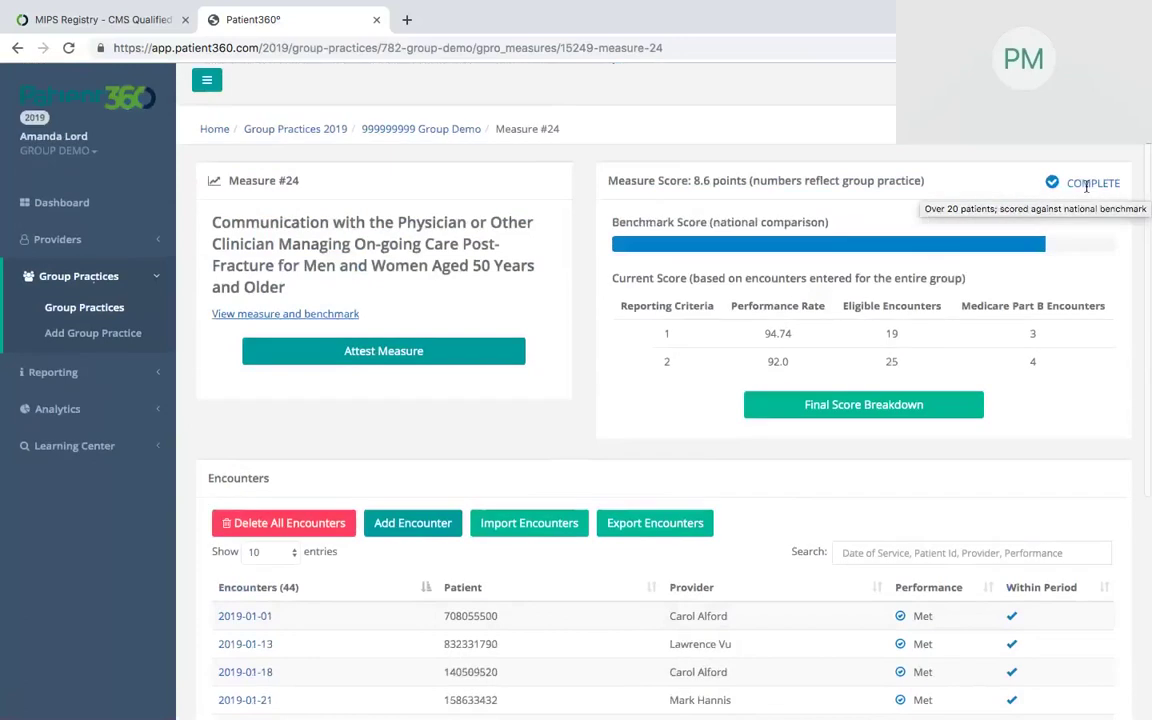
scroll(1086, 186, "up", 1)
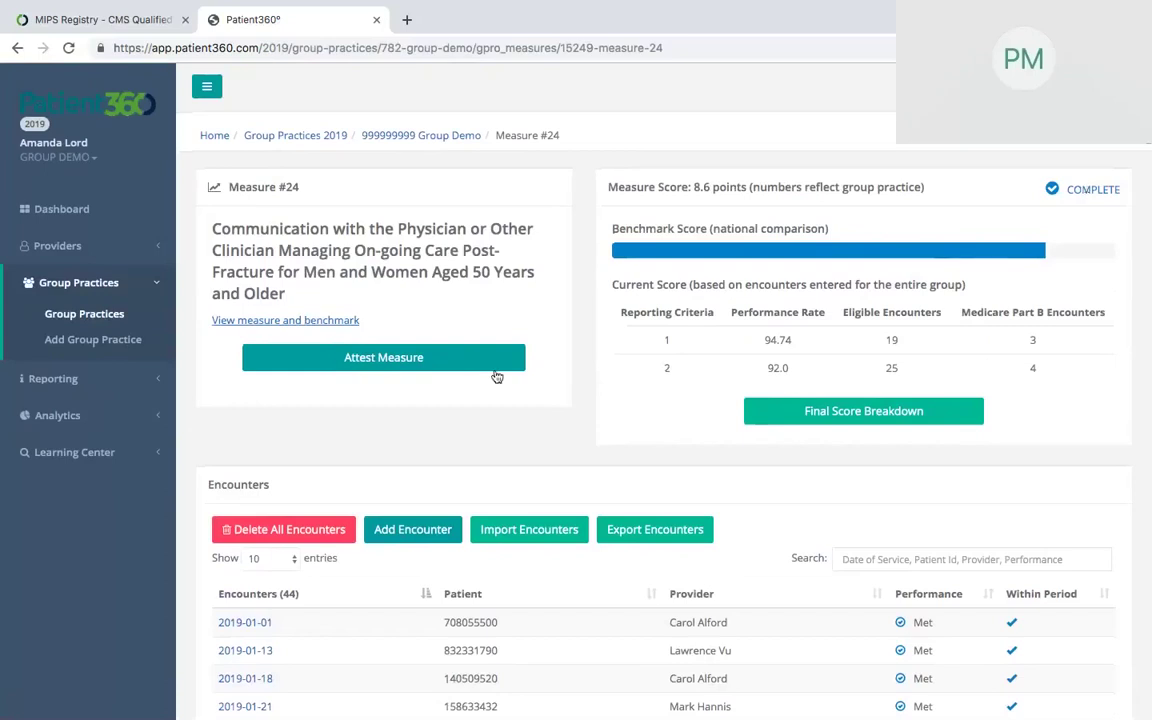
Open the 2019 quality measure definitions in the Learning Center and look through the code search and measure list
left_click(78, 453)
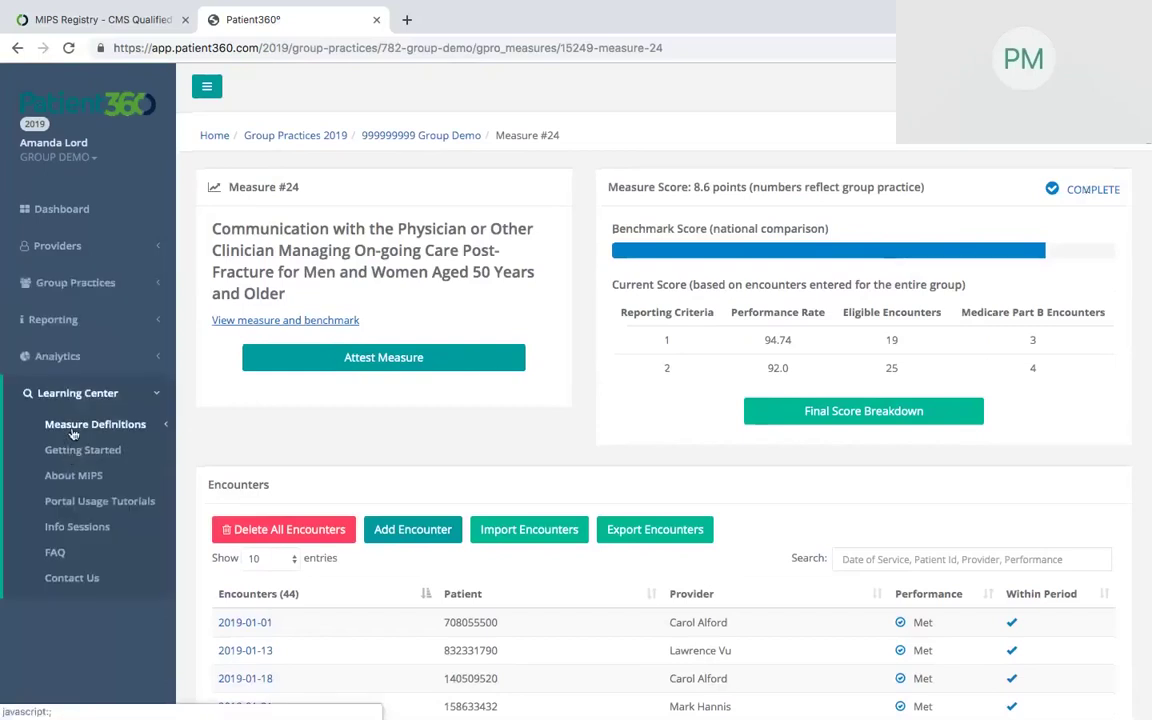
left_click(68, 428)
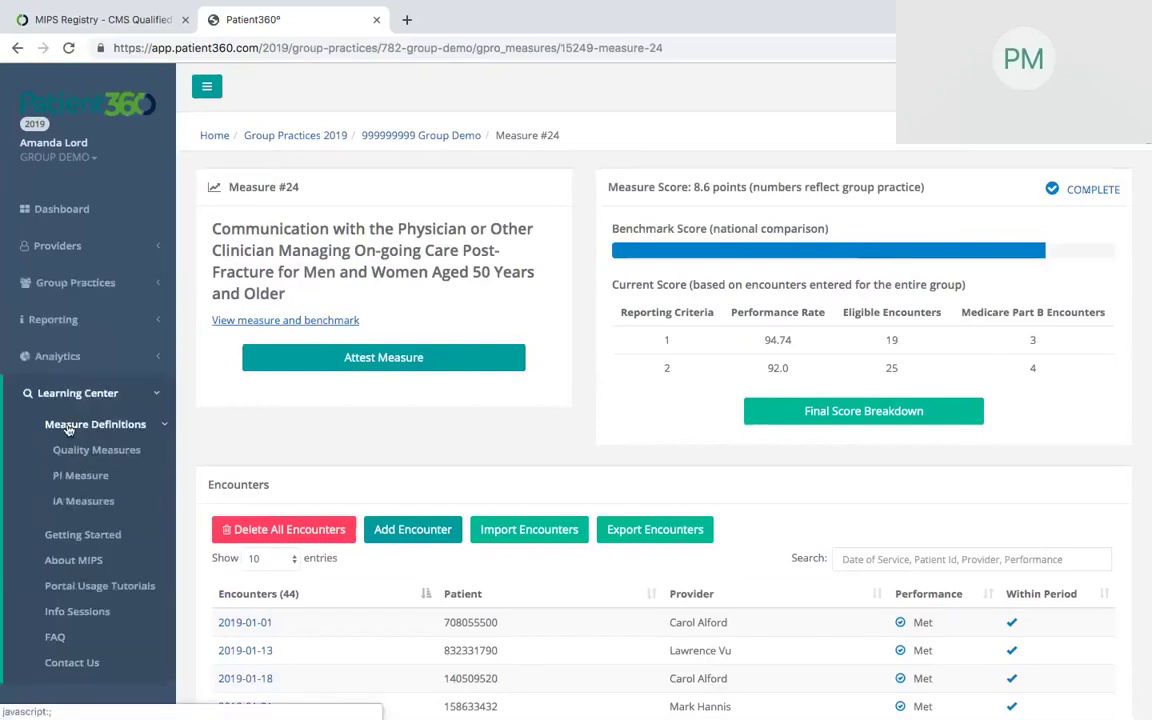
left_click(76, 455)
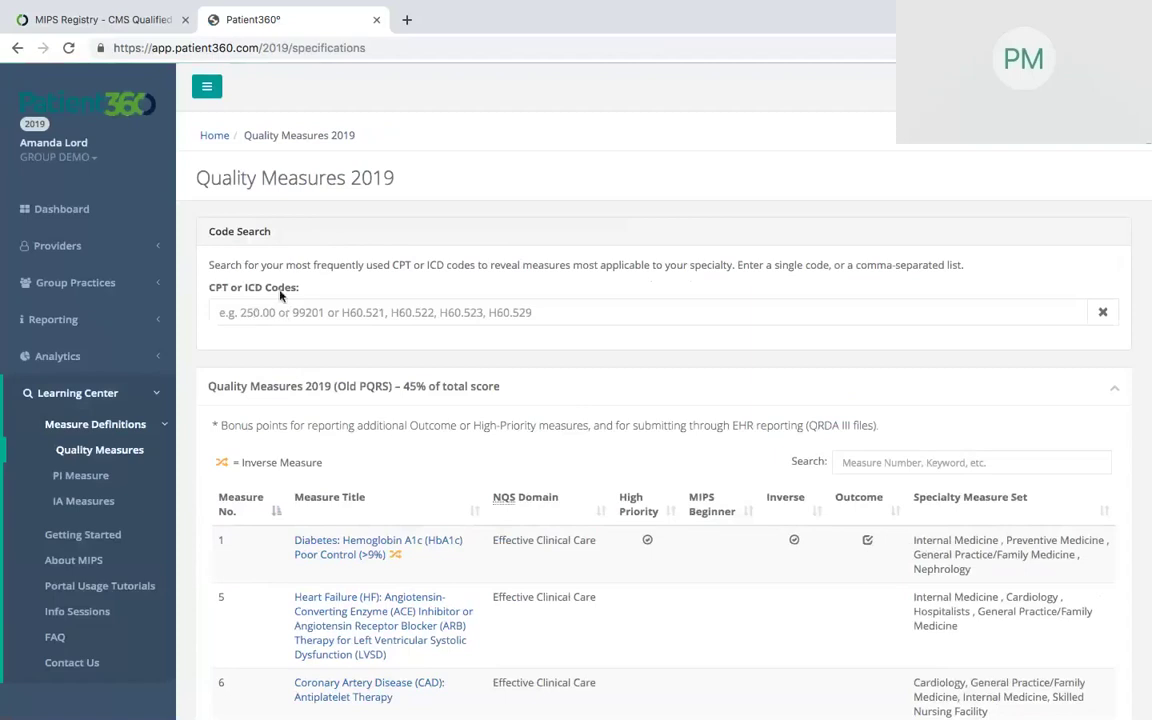
scroll(338, 543, "down", 4)
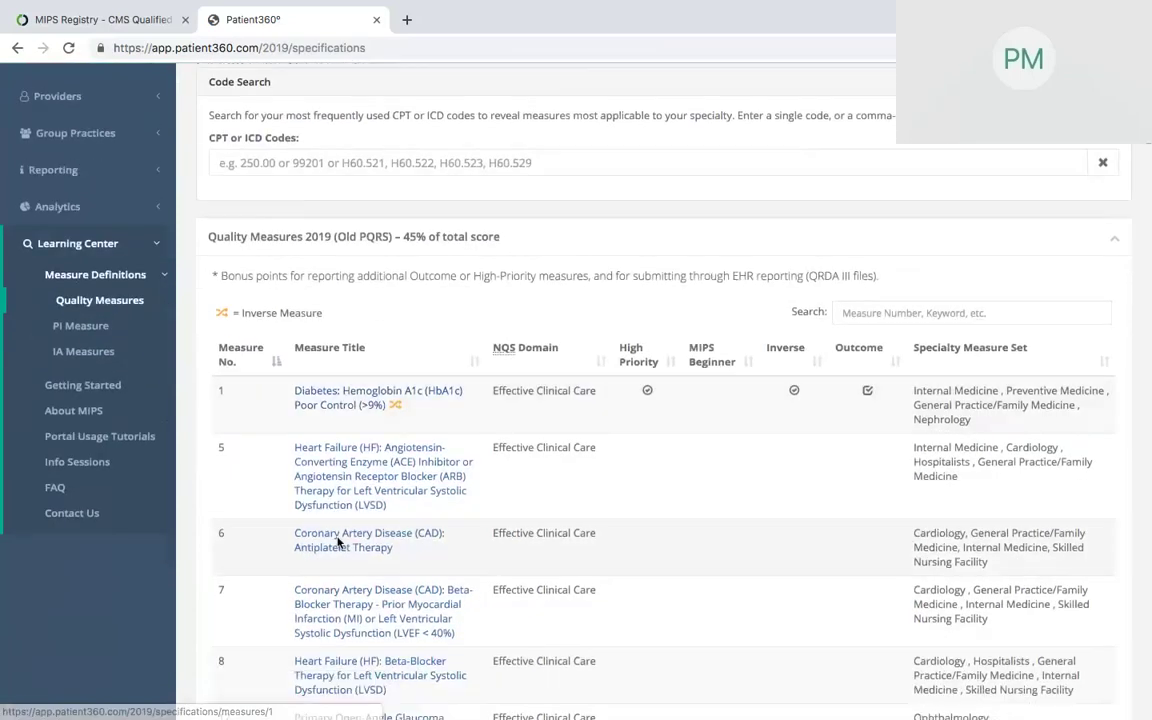
scroll(338, 543, "down", 1)
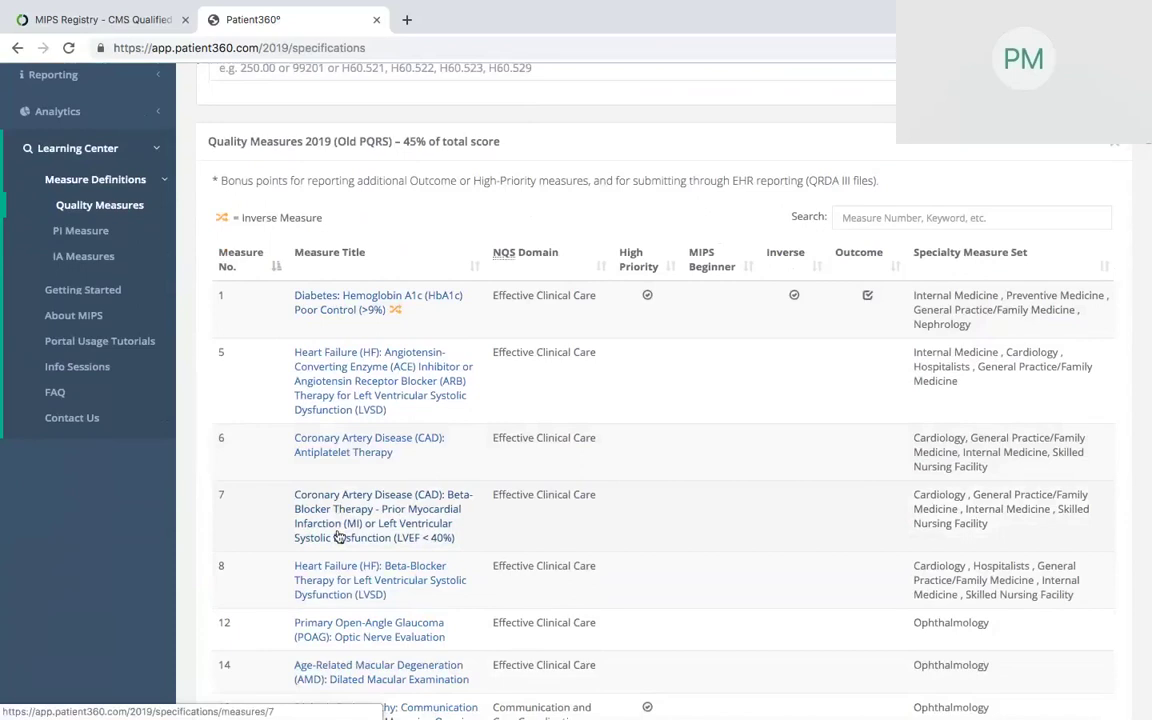
scroll(303, 532, "down", 2)
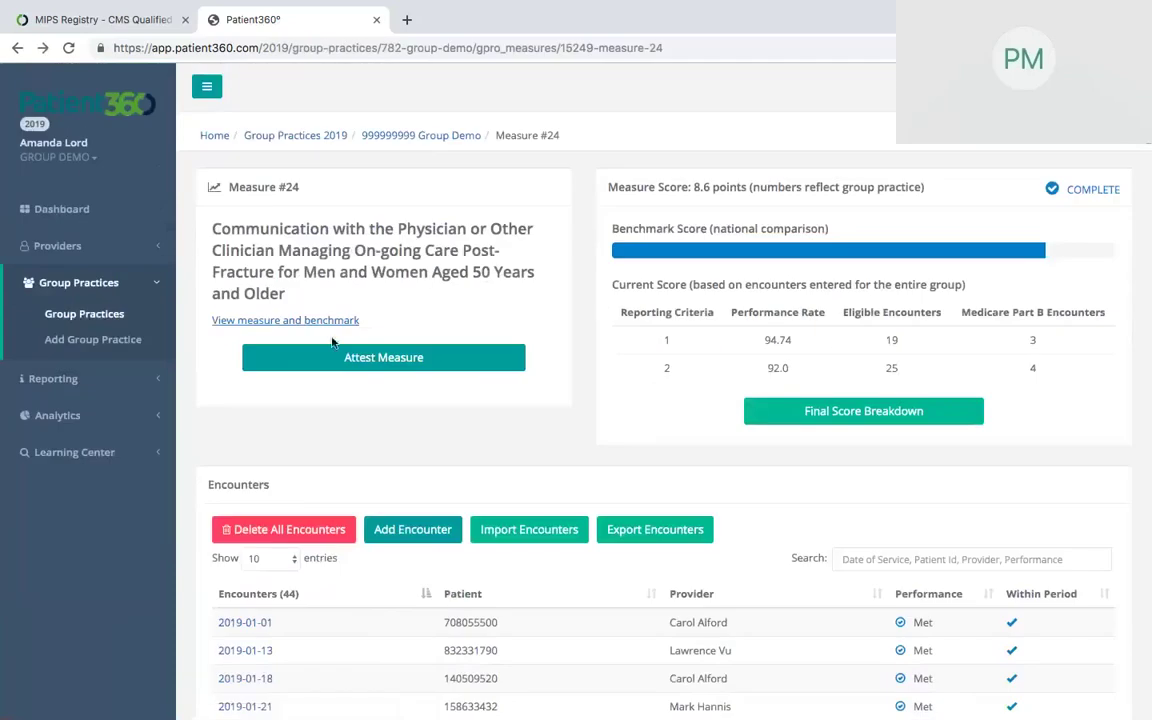
Go back to Group Demo, open quality measure #1, Diabetes: Hemoglobin A1c Poor Control, and examine its steps to complete and encounters
scroll(358, 440, "down", 3)
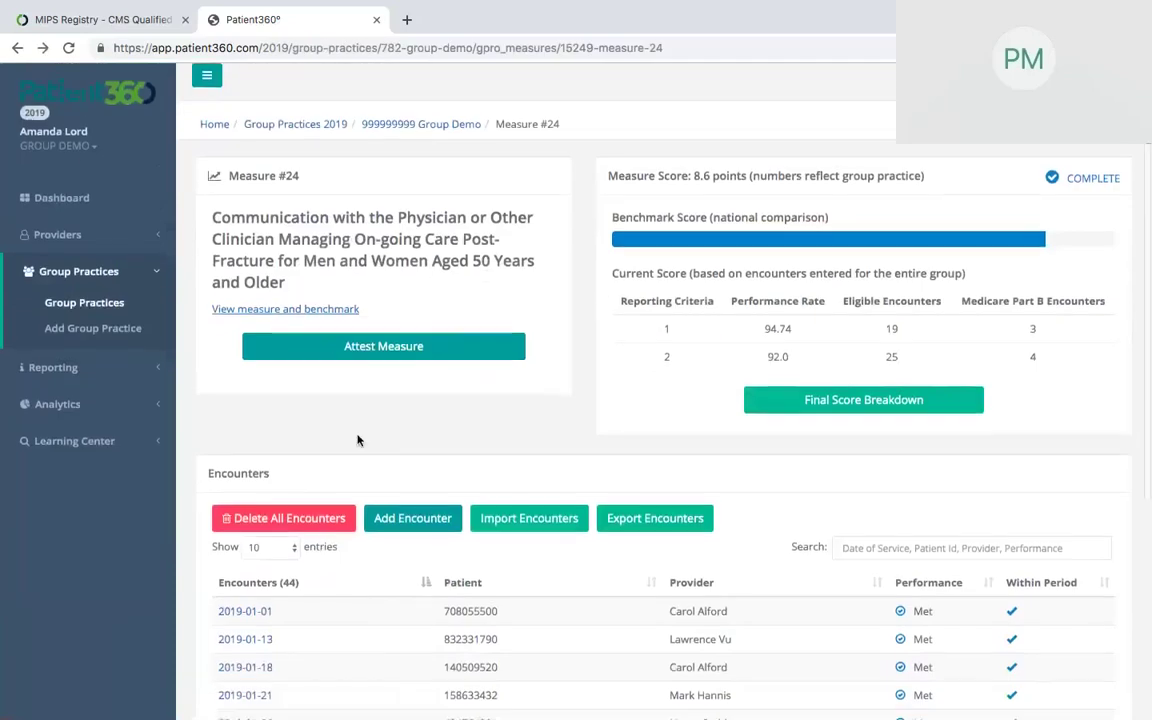
scroll(358, 440, "up", 2)
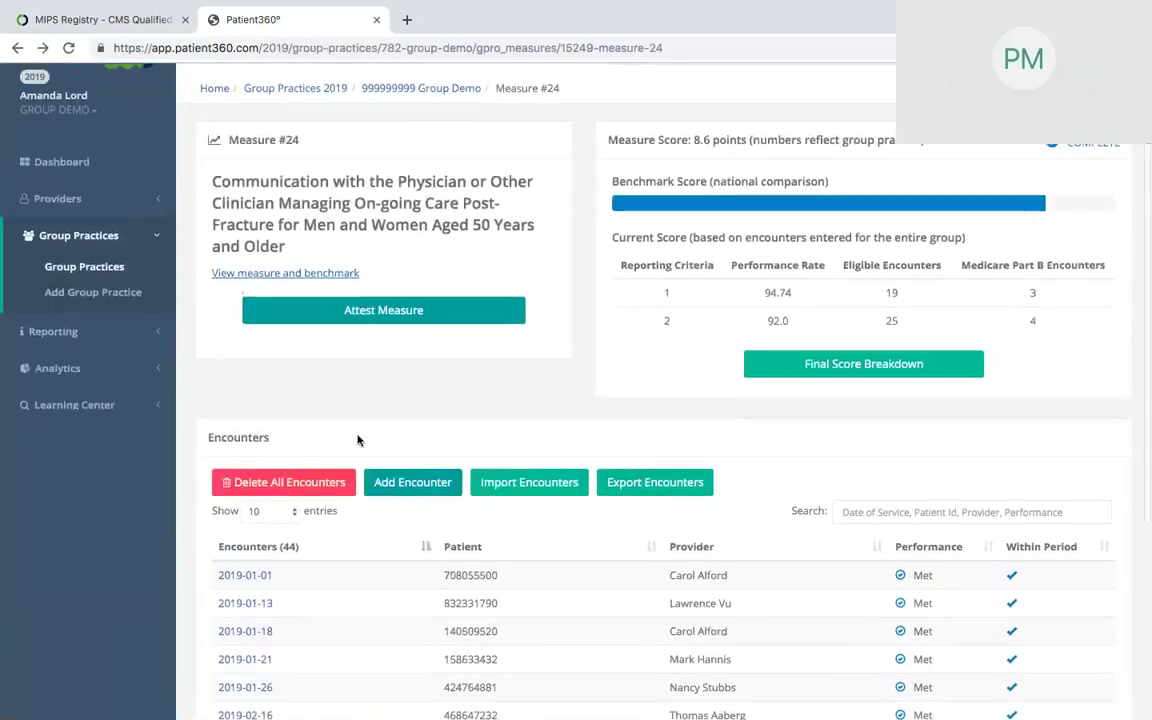
scroll(358, 440, "down", 1)
scroll(358, 438, "up", 2)
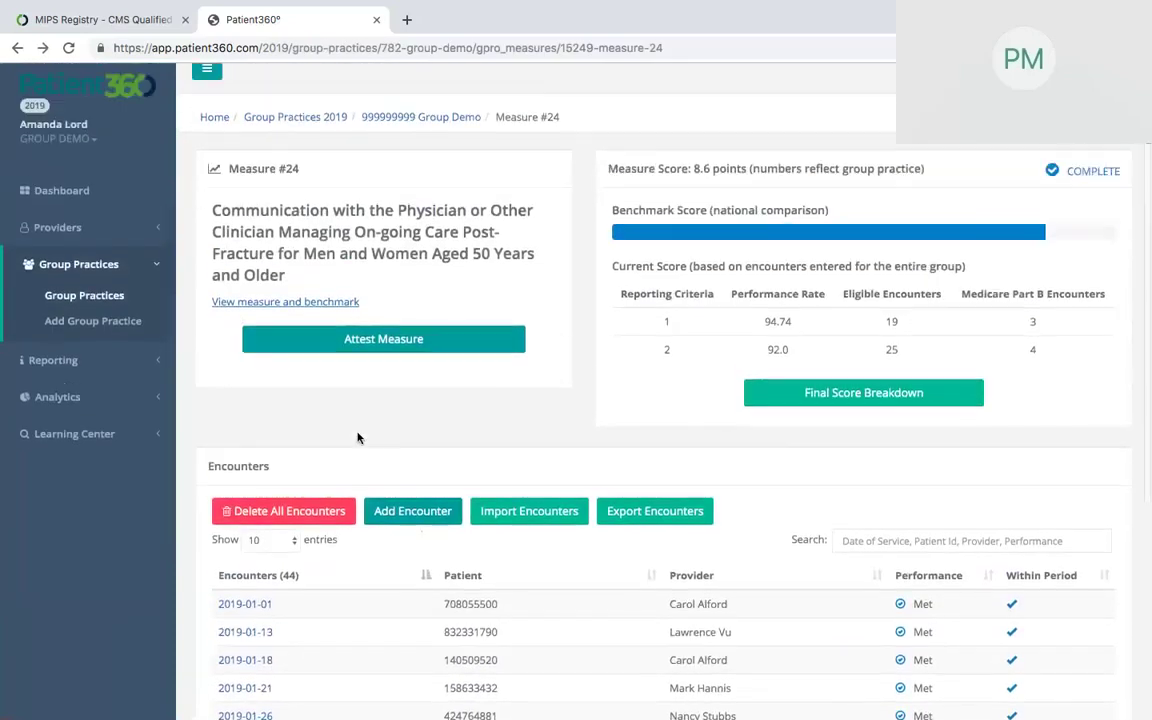
left_click(17, 48)
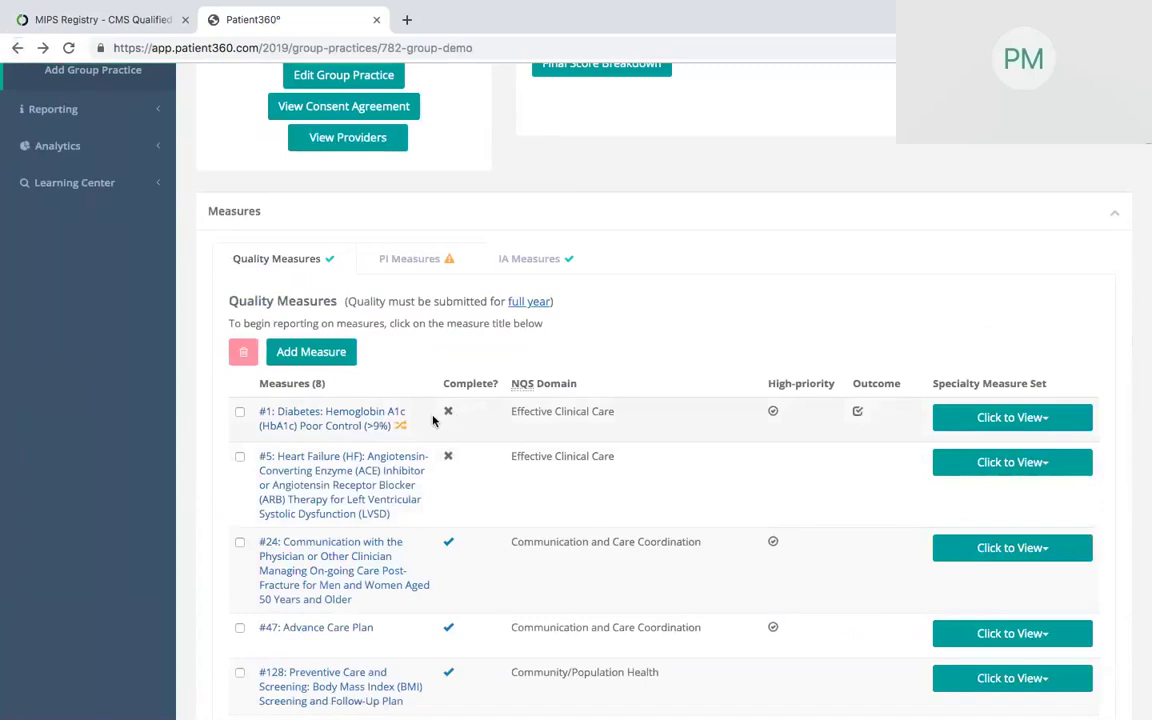
left_click(331, 425)
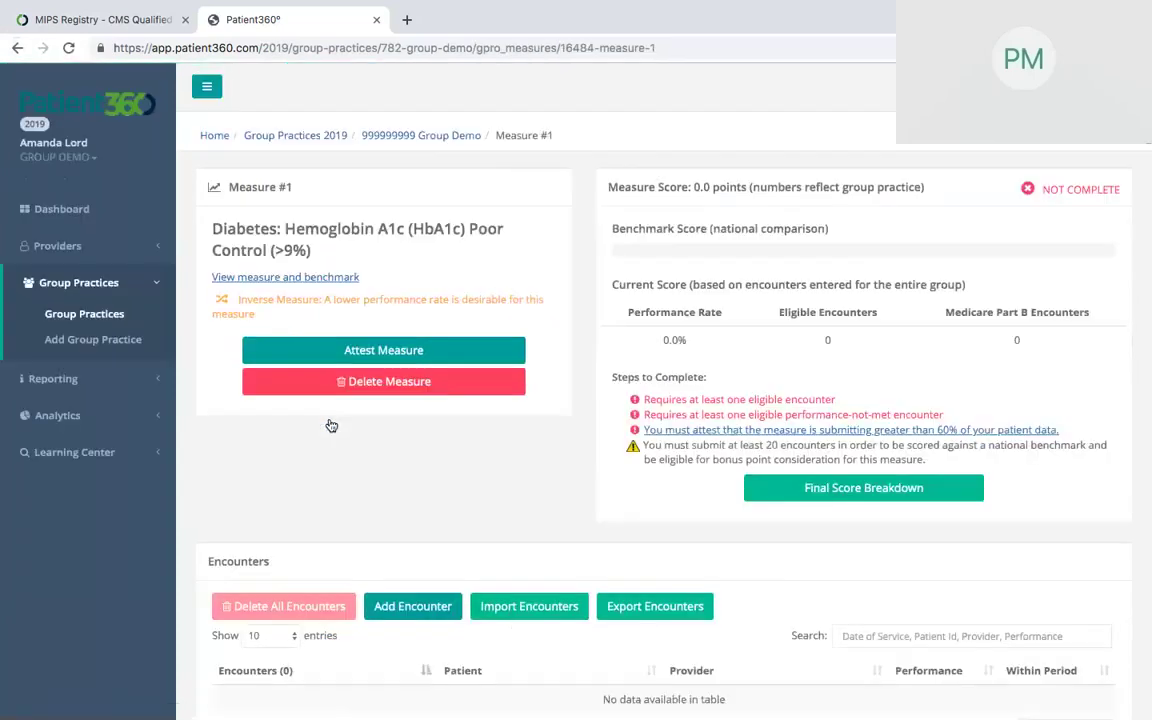
scroll(545, 470, "down", 1)
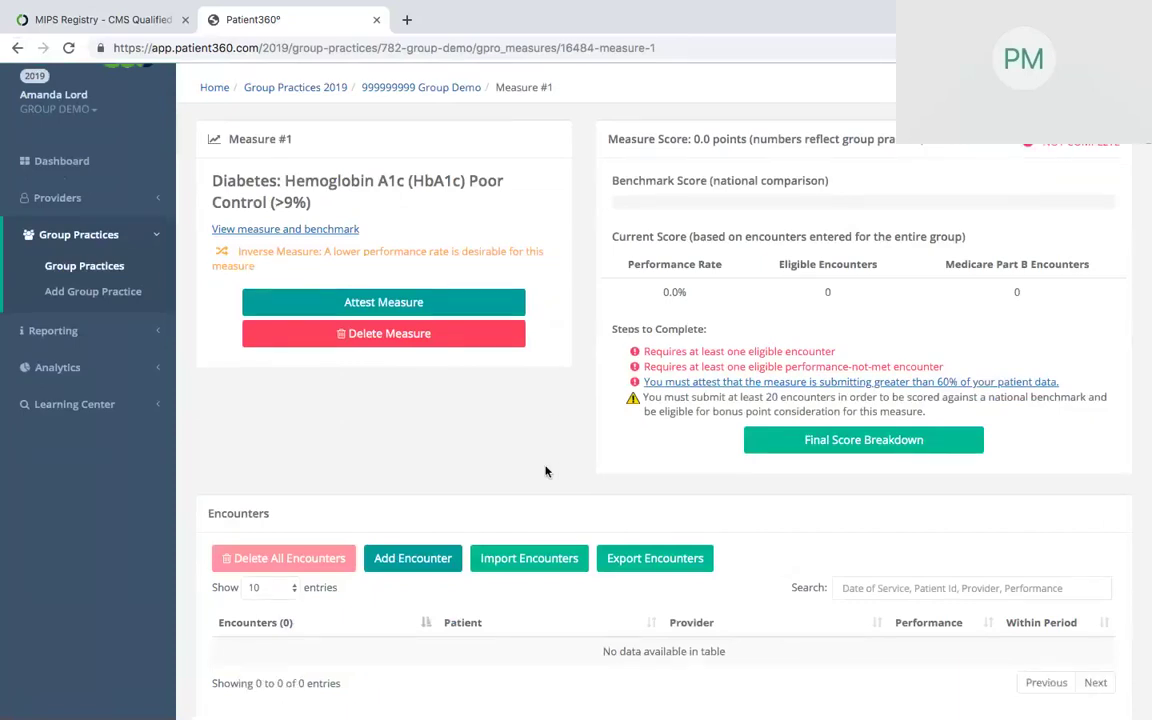
scroll(522, 388, "down", 1)
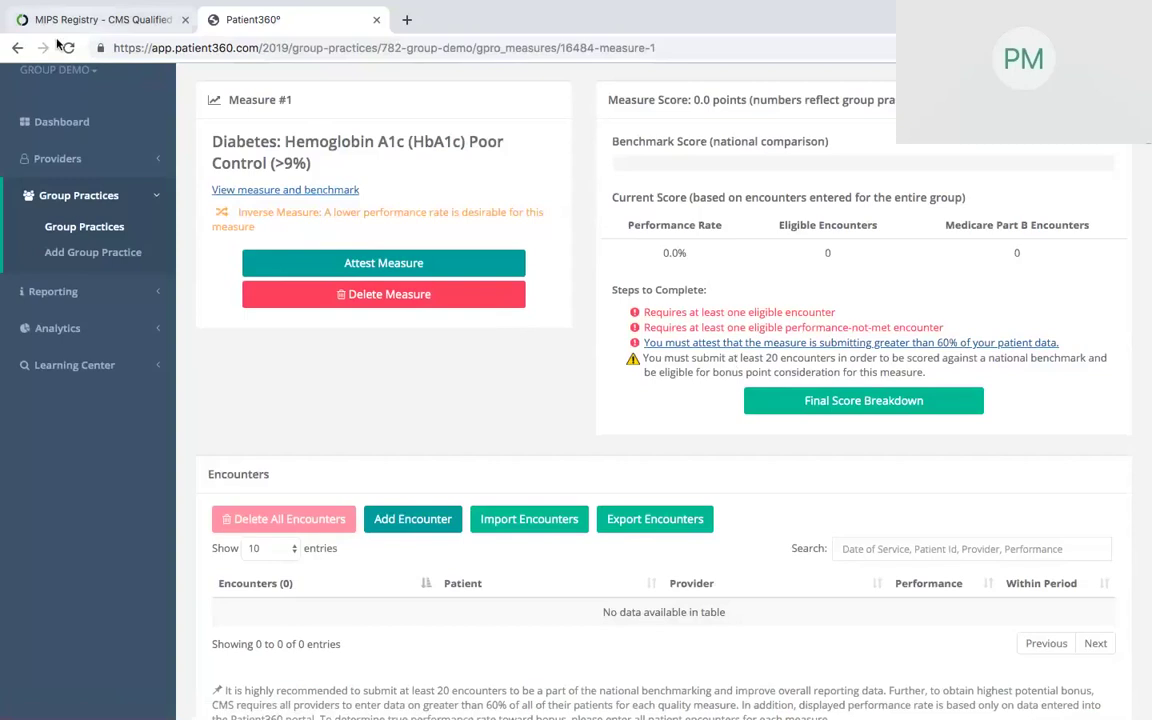
Reopen measure #24 from the Group Demo practice and open its encounter import instructions
left_click(17, 47)
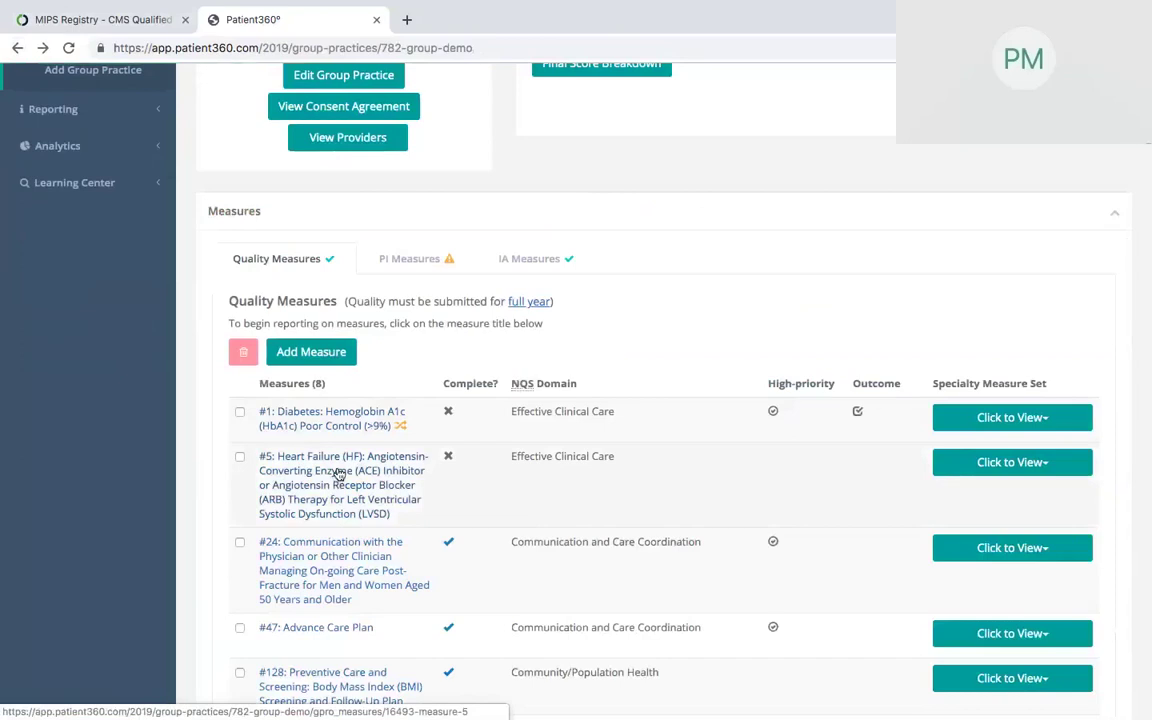
left_click(312, 551)
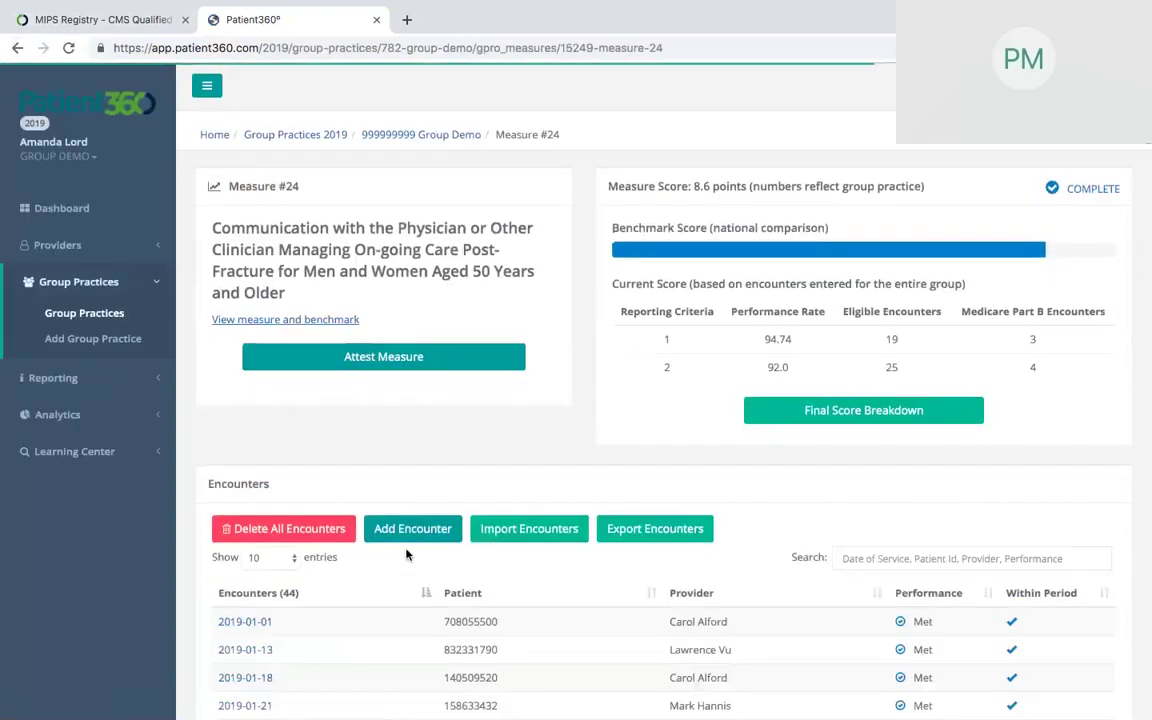
scroll(406, 554, "down", 5)
scroll(350, 610, "down", 1)
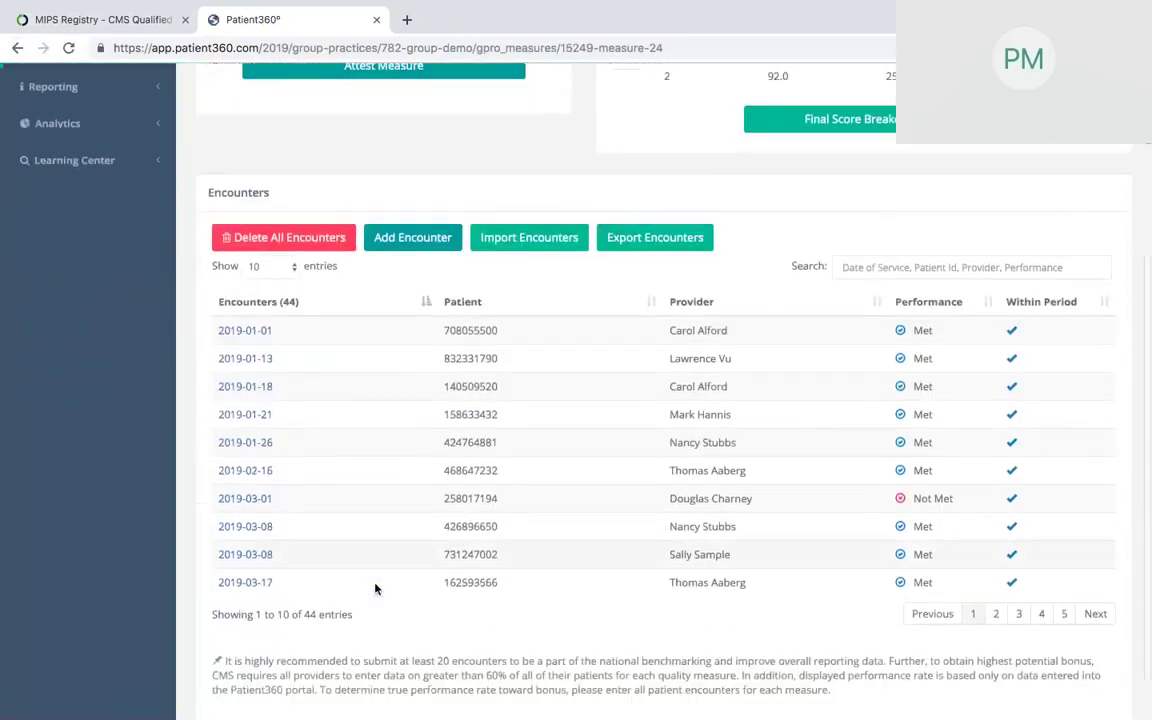
scroll(414, 479, "up", 3)
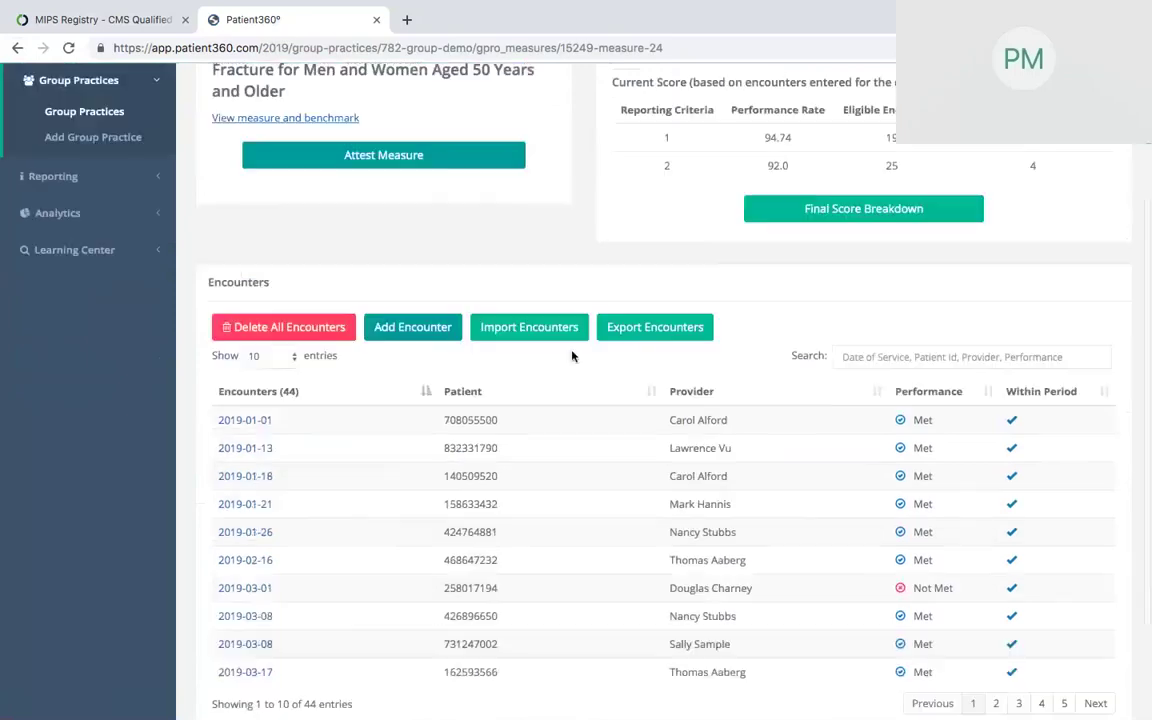
left_click(566, 330)
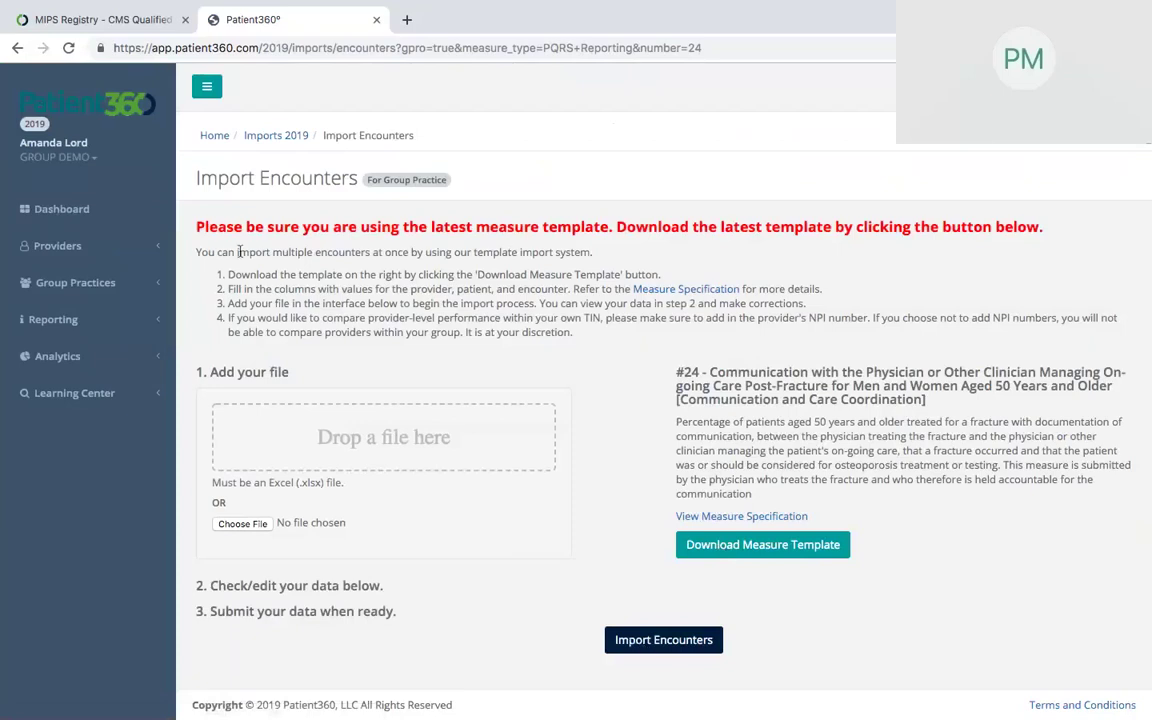
Return to measure #24 and look over its encounter list and entry options
left_click(17, 47)
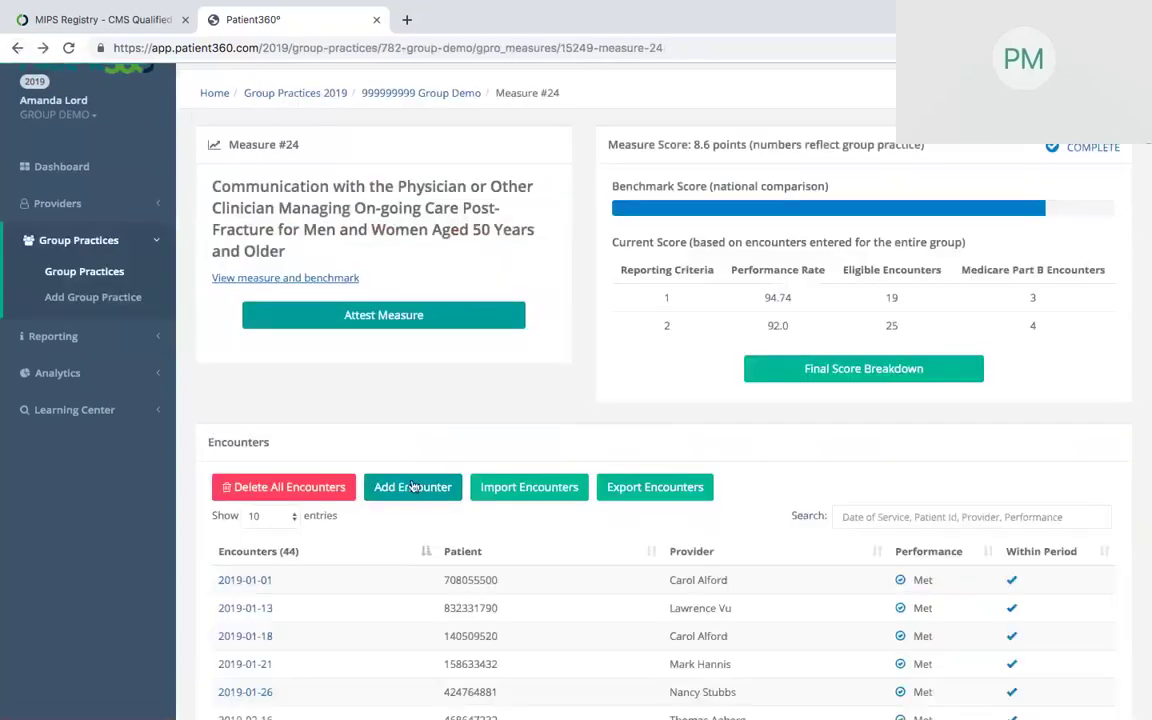
scroll(413, 486, "down", 2)
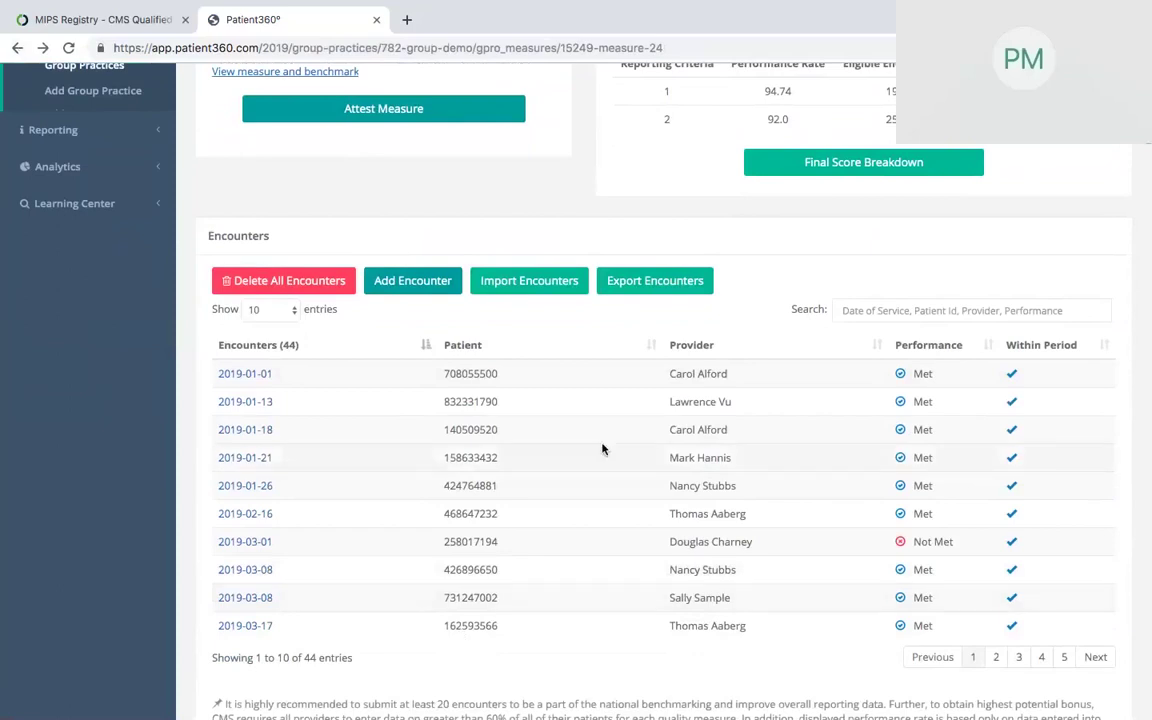
scroll(602, 449, "up", 2)
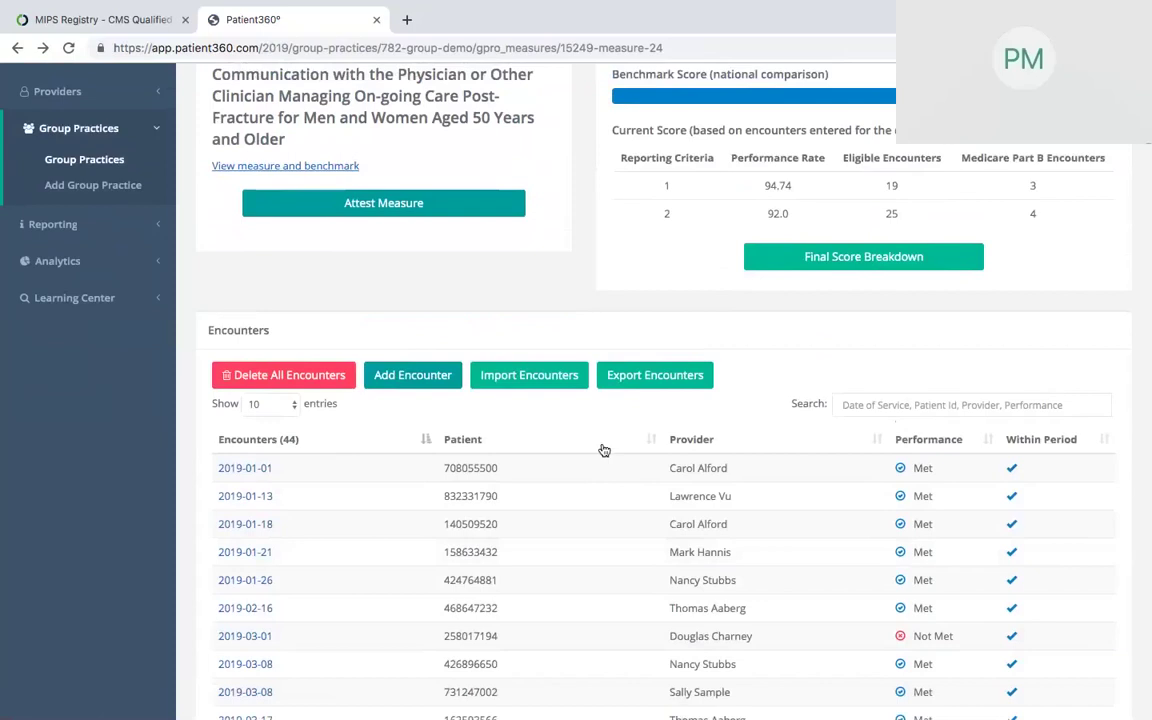
scroll(820, 322, "up", 3)
Open the imports history for reporting year 2018 and view the error details of the failed 394-example.csv import
left_click(1116, 91)
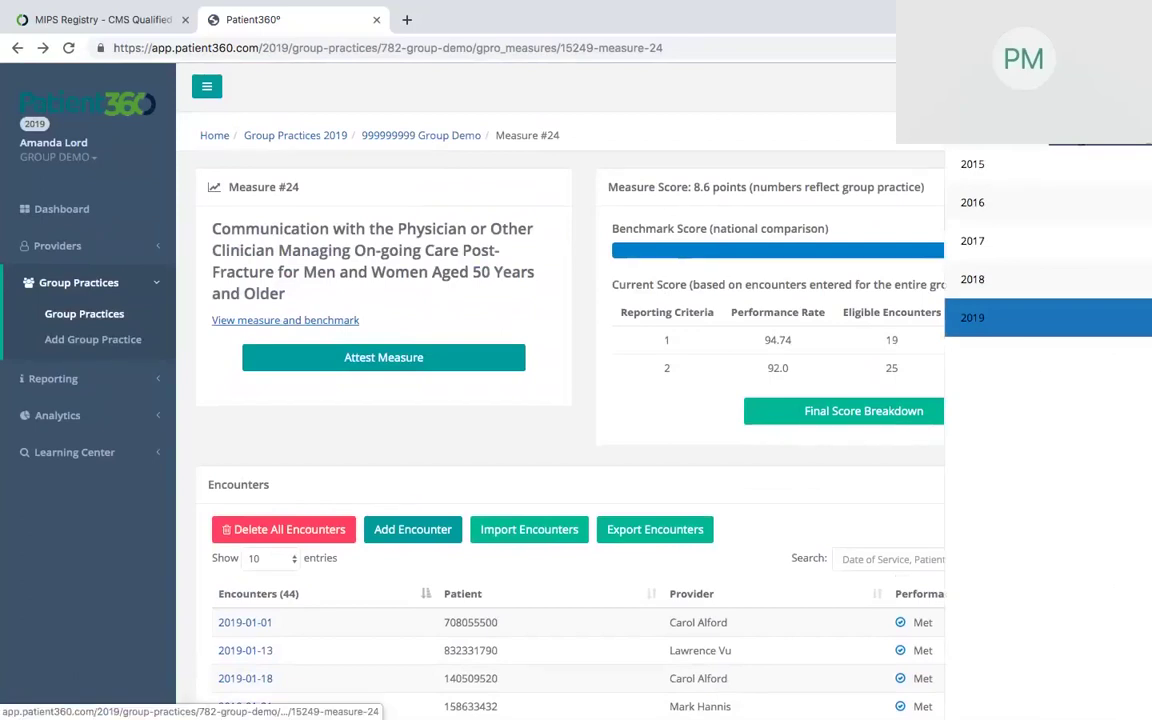
left_click(976, 282)
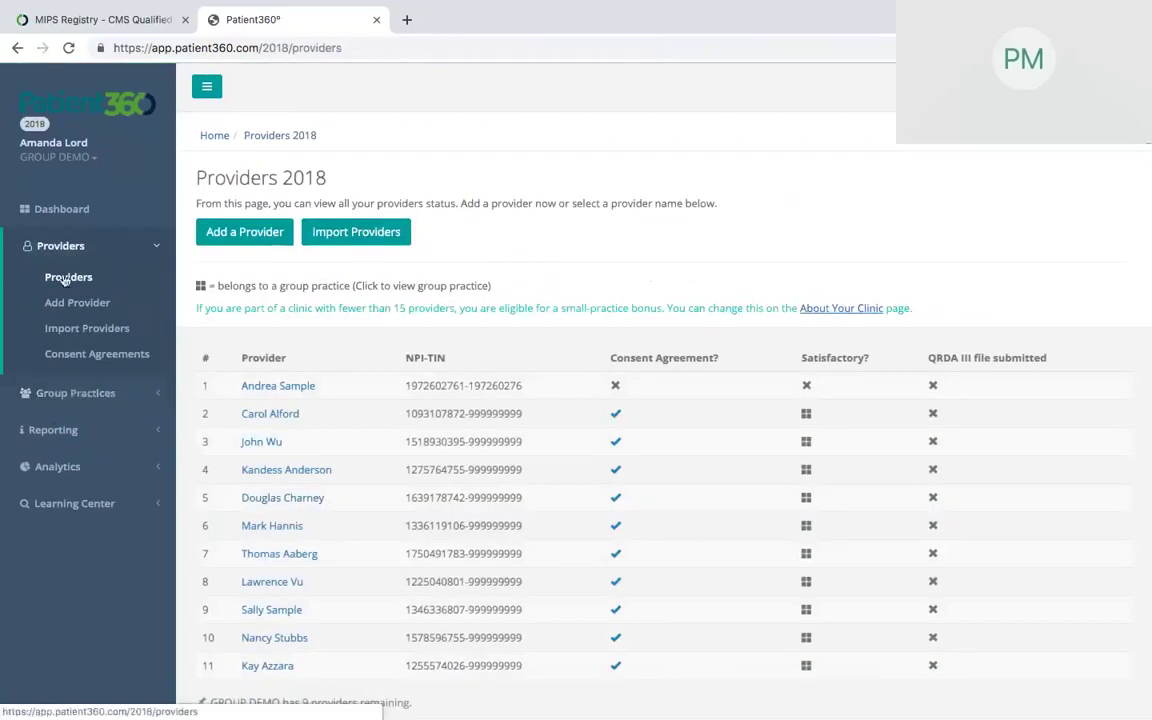
left_click(58, 429)
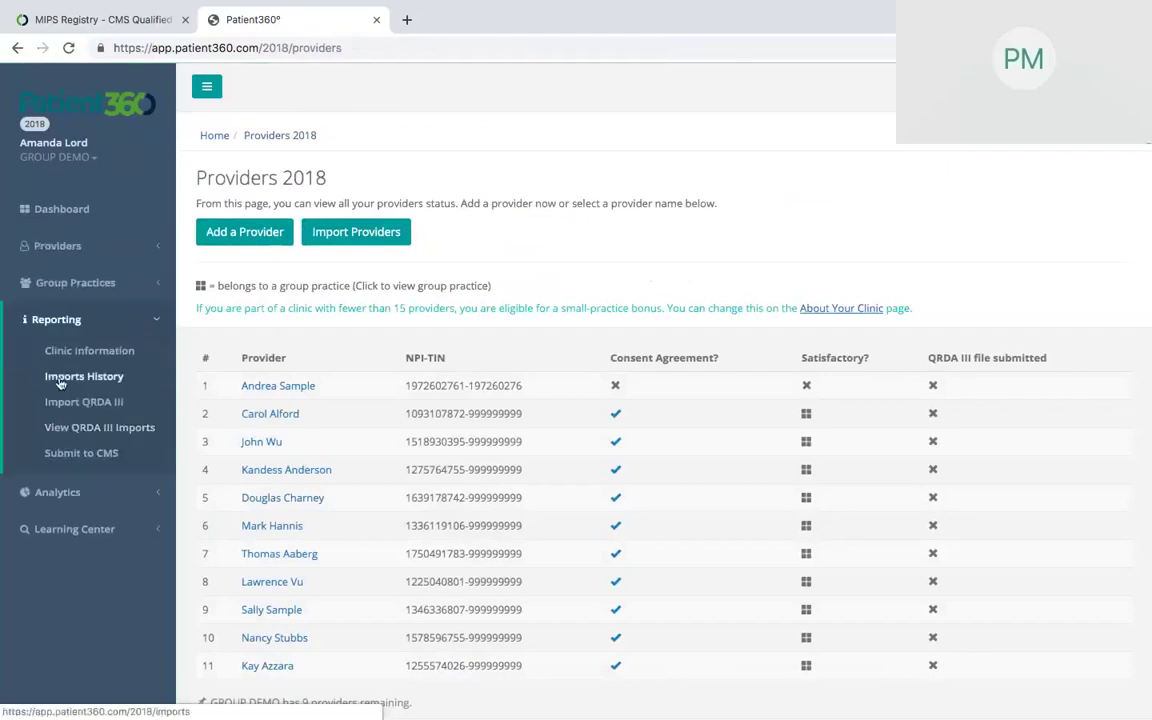
left_click(60, 383)
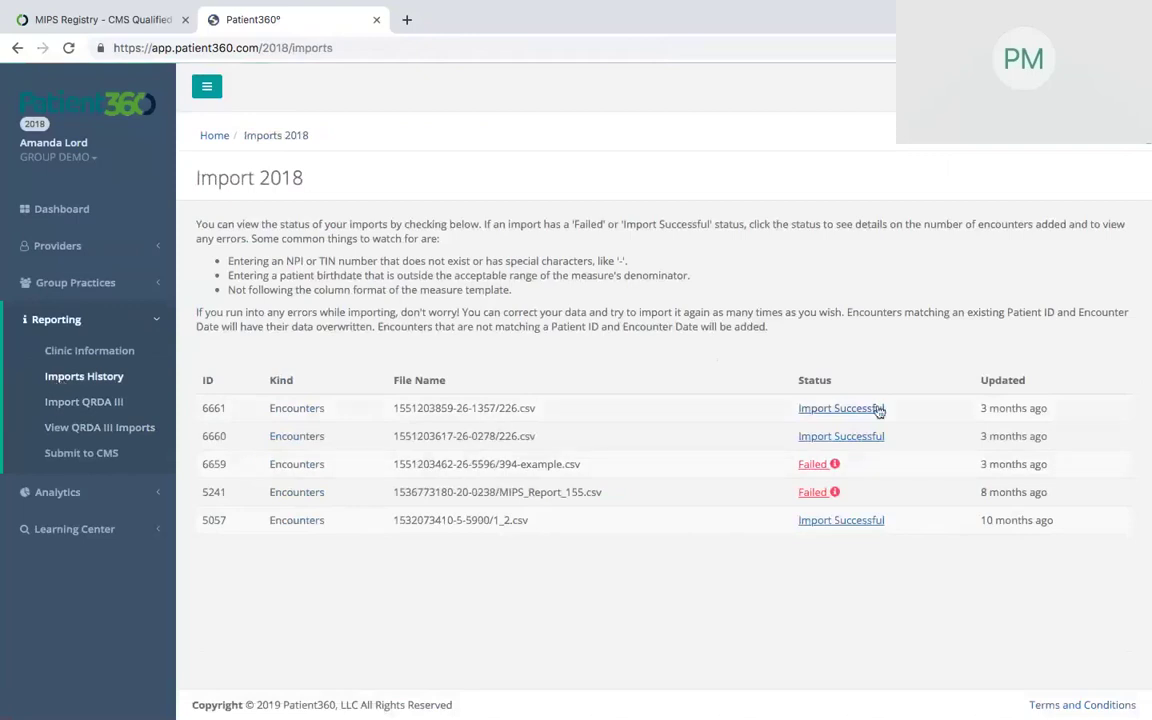
left_click(810, 465)
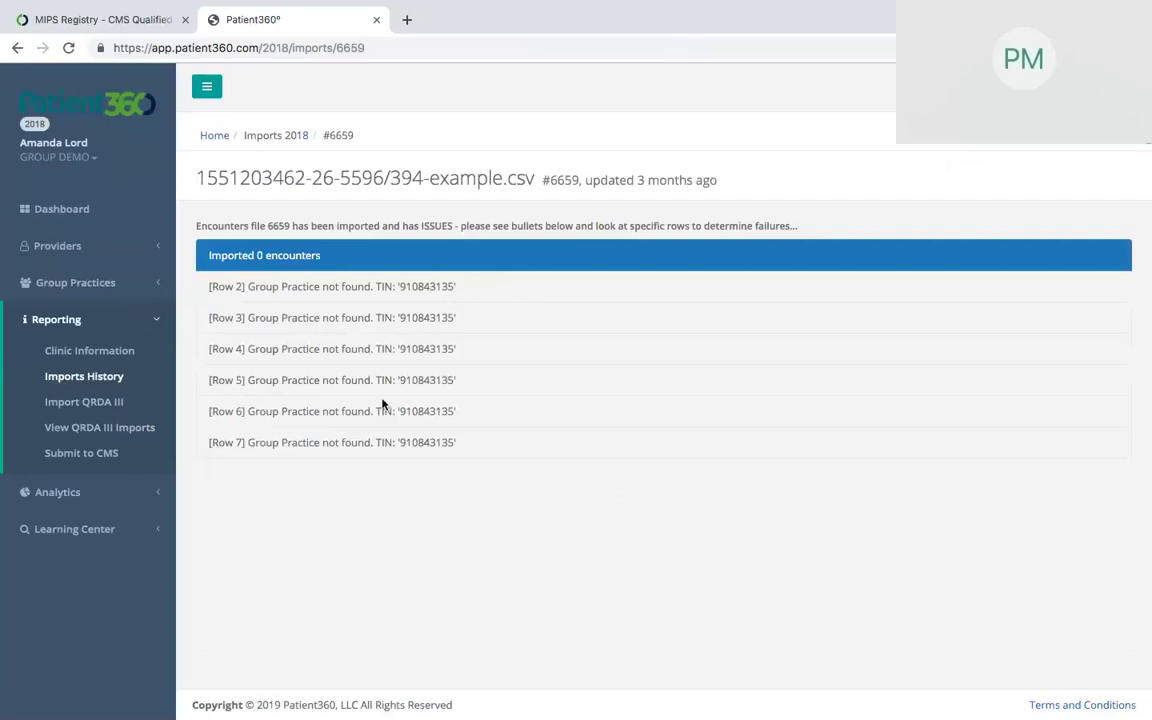
left_click(17, 48)
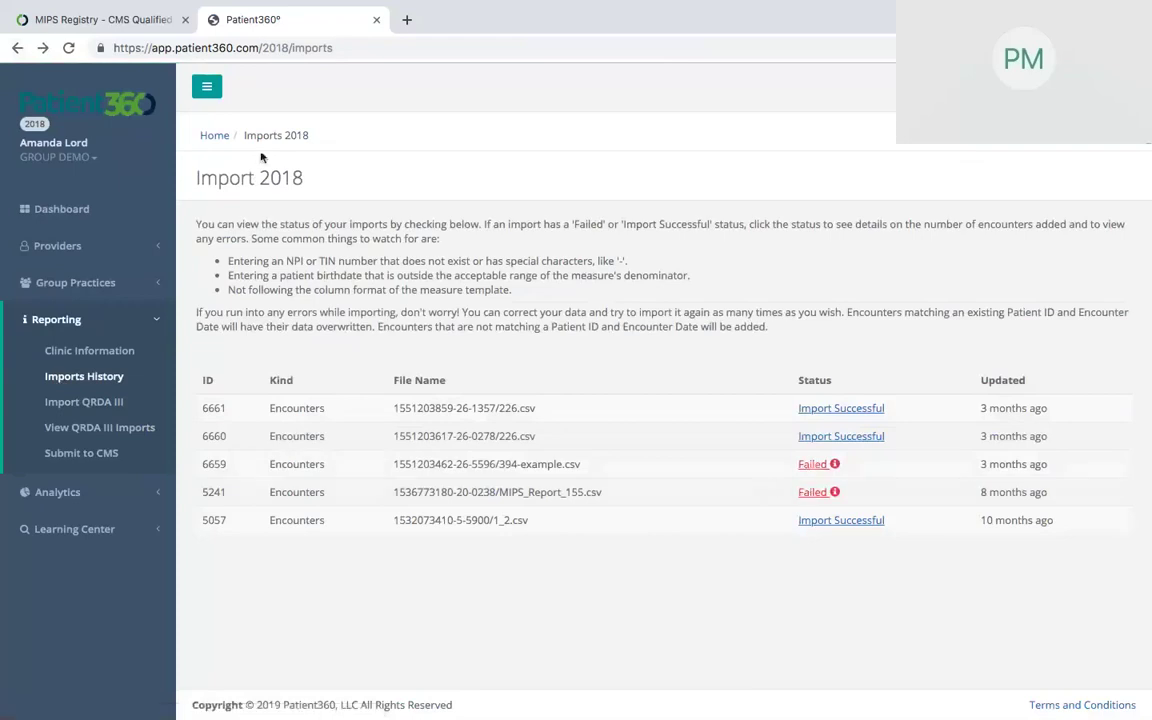
Switch the reporting year back to 2019 and open the Group Demo practice
left_click(1112, 88)
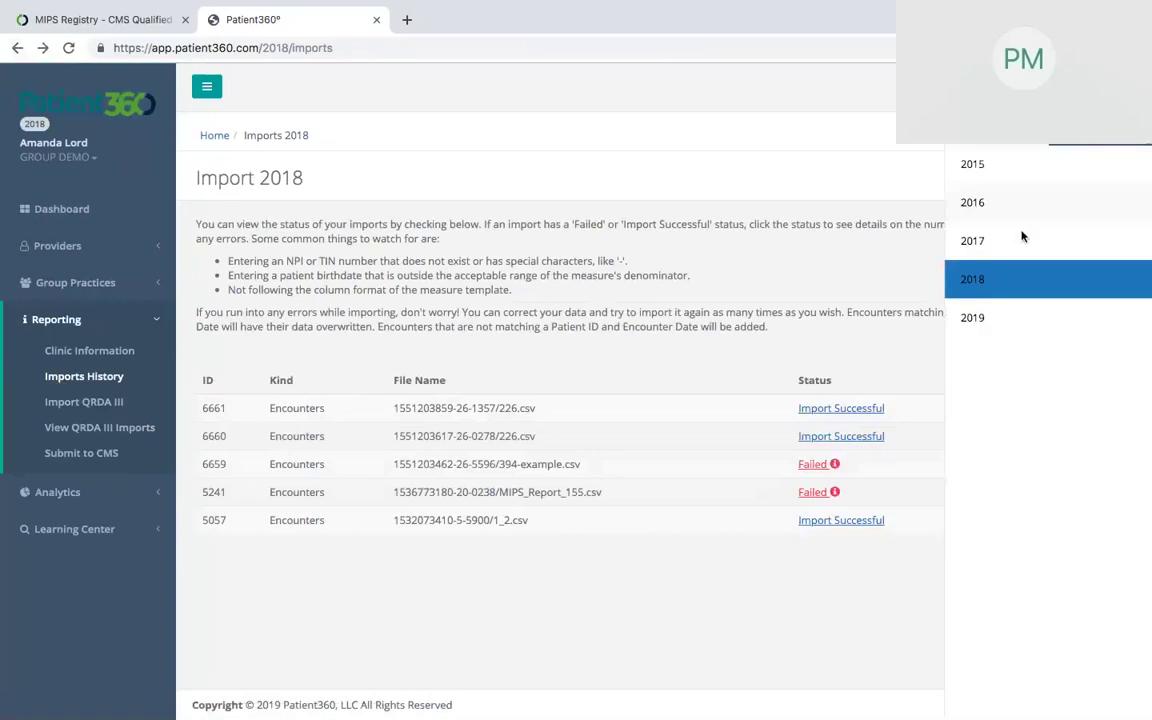
left_click(972, 319)
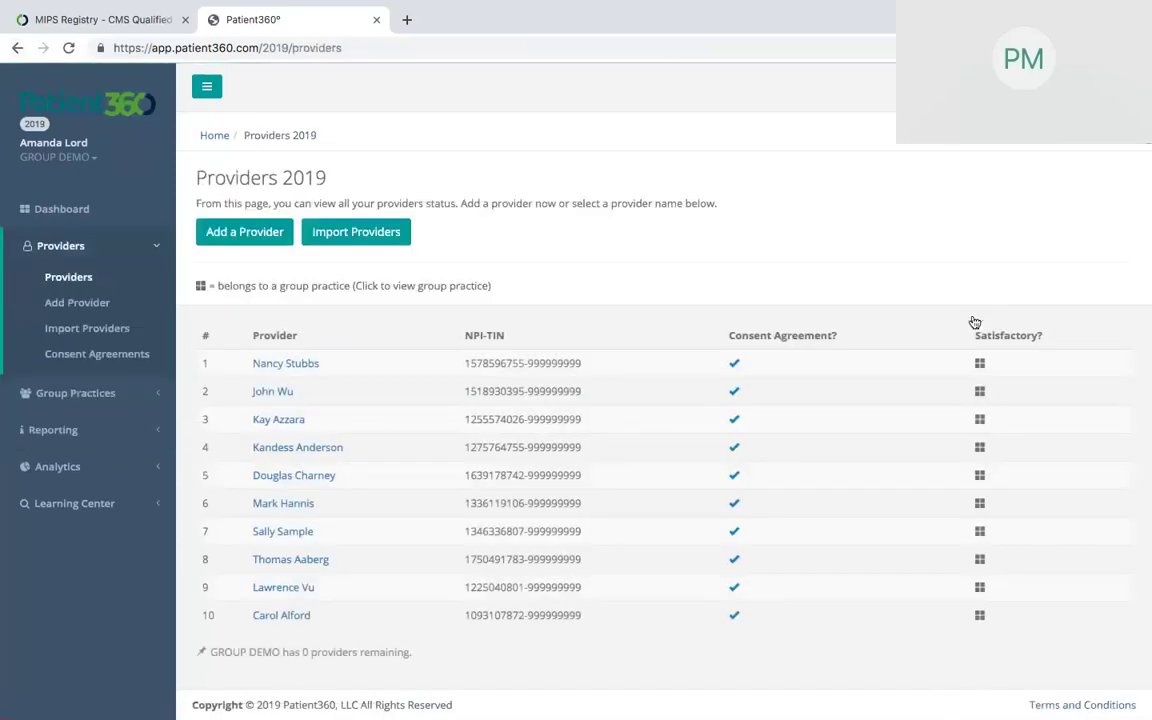
left_click(75, 392)
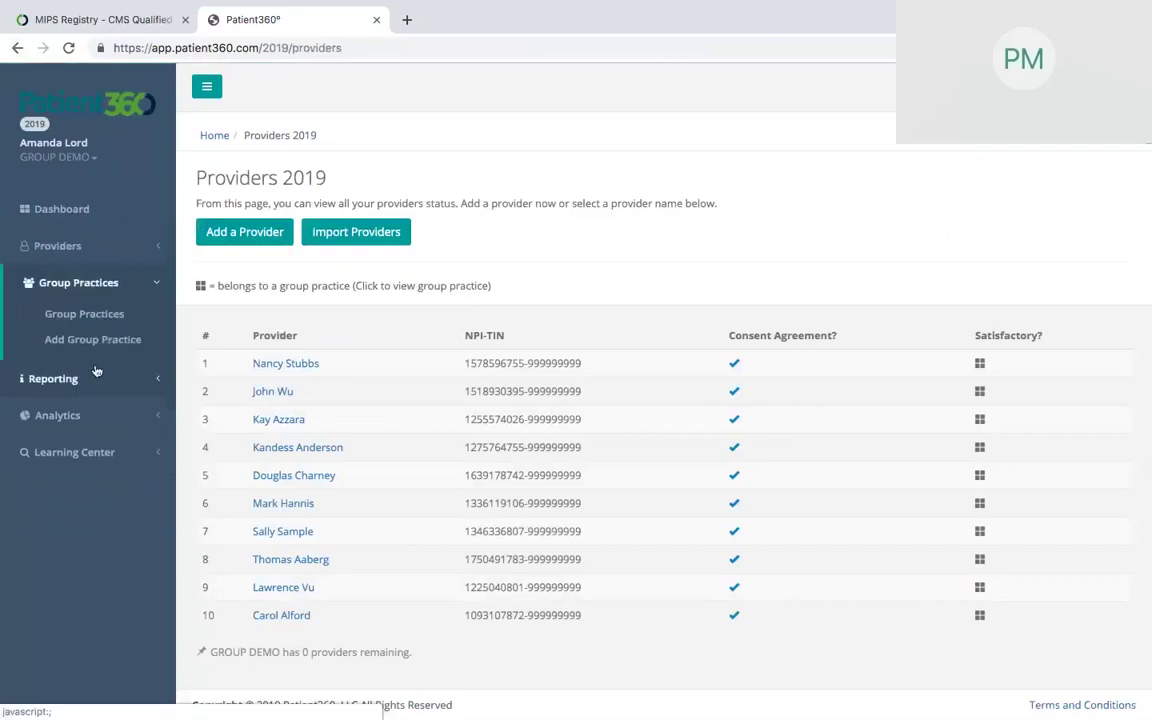
left_click(98, 318)
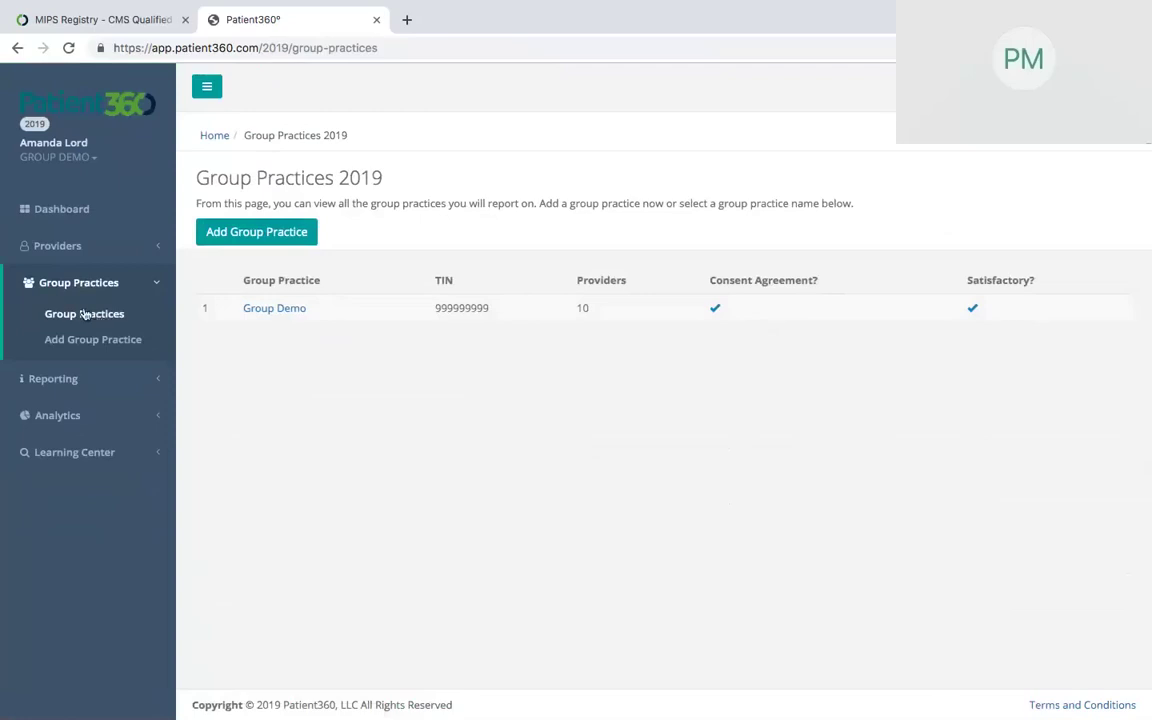
left_click(258, 310)
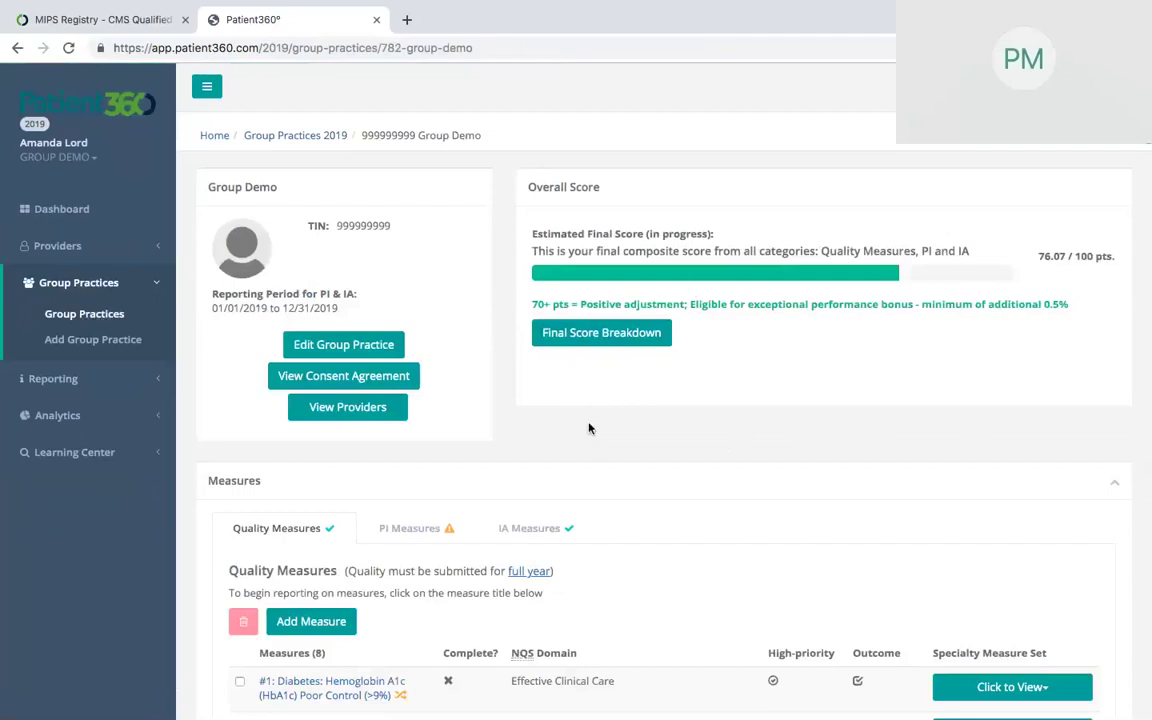
Open Group Demo's final score breakdown and review the quality measure scores, bonus measures and total quality score calculation
left_click(590, 340)
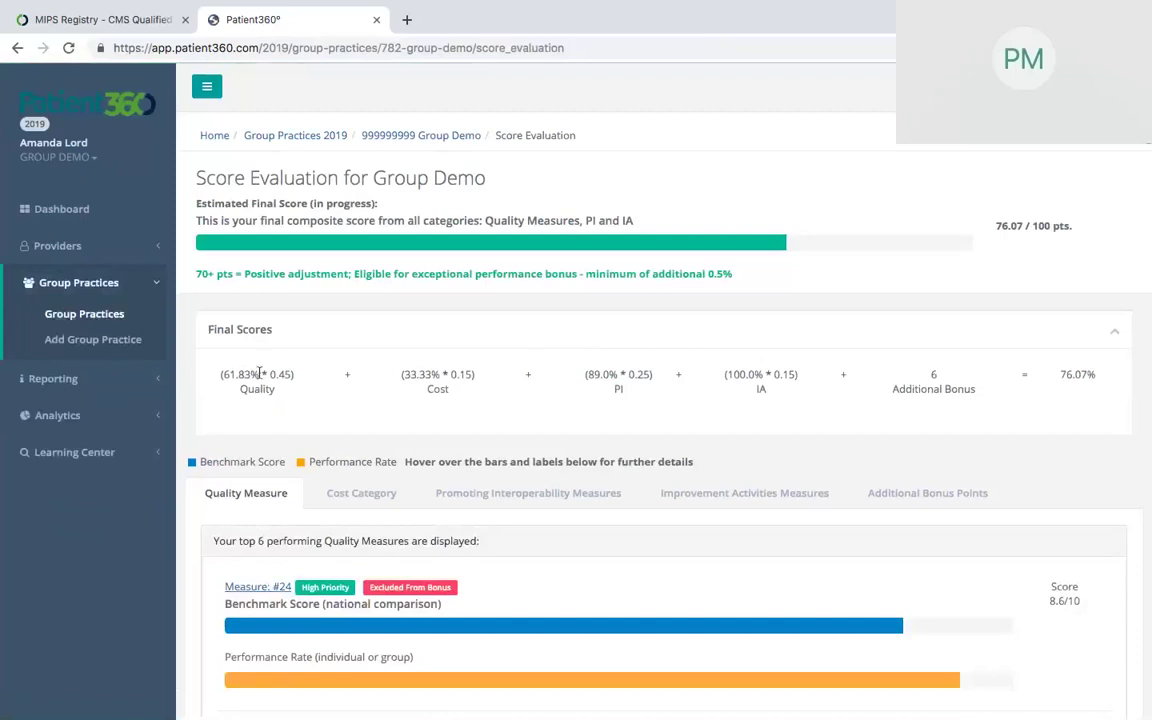
scroll(424, 436, "down", 2)
scroll(314, 456, "down", 1)
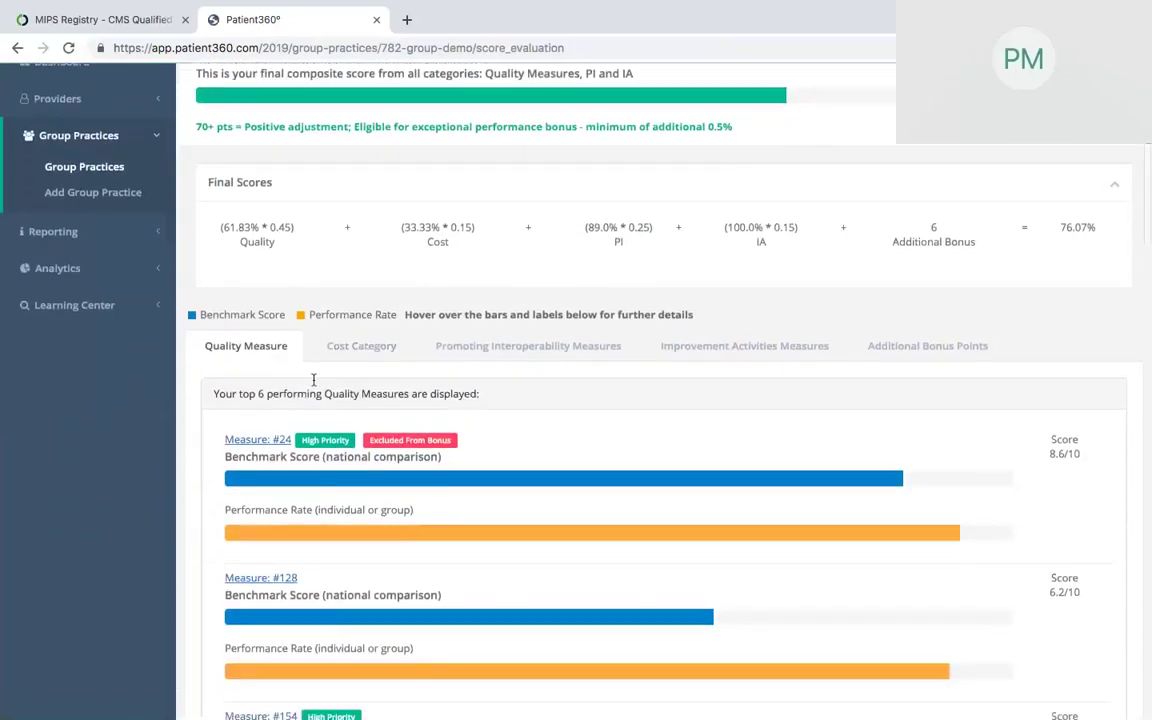
scroll(310, 558, "down", 2)
scroll(310, 560, "down", 2)
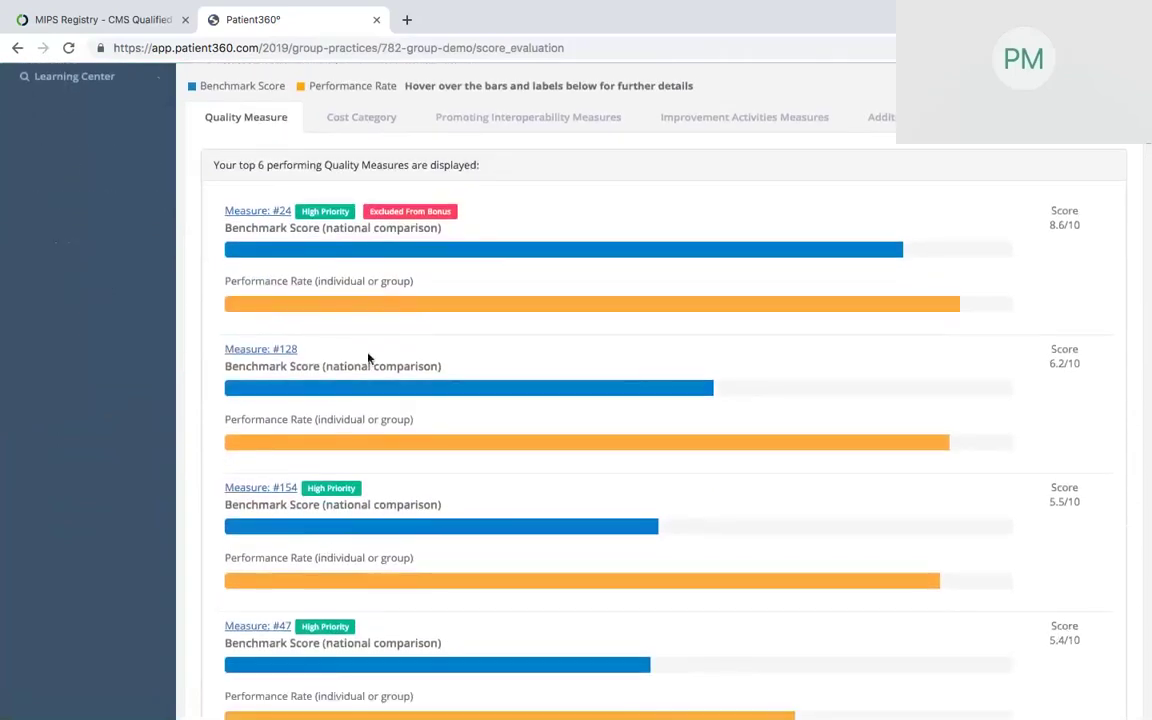
scroll(369, 358, "down", 1)
scroll(369, 358, "down", 8)
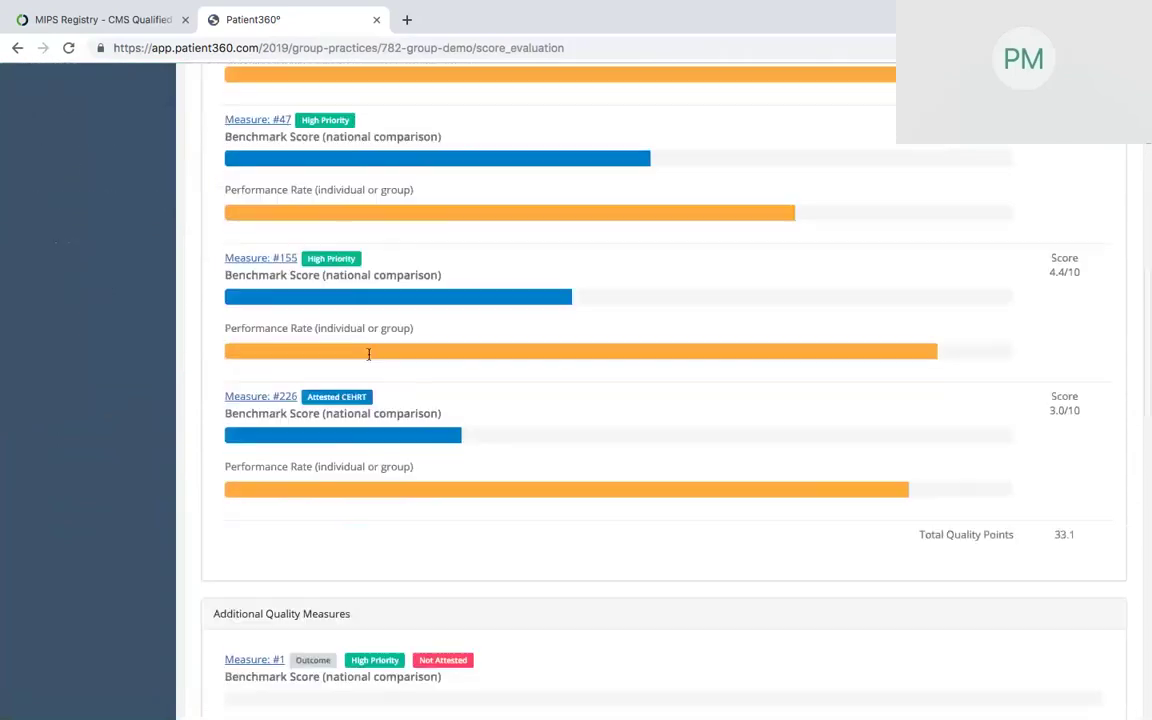
scroll(369, 355, "down", 7)
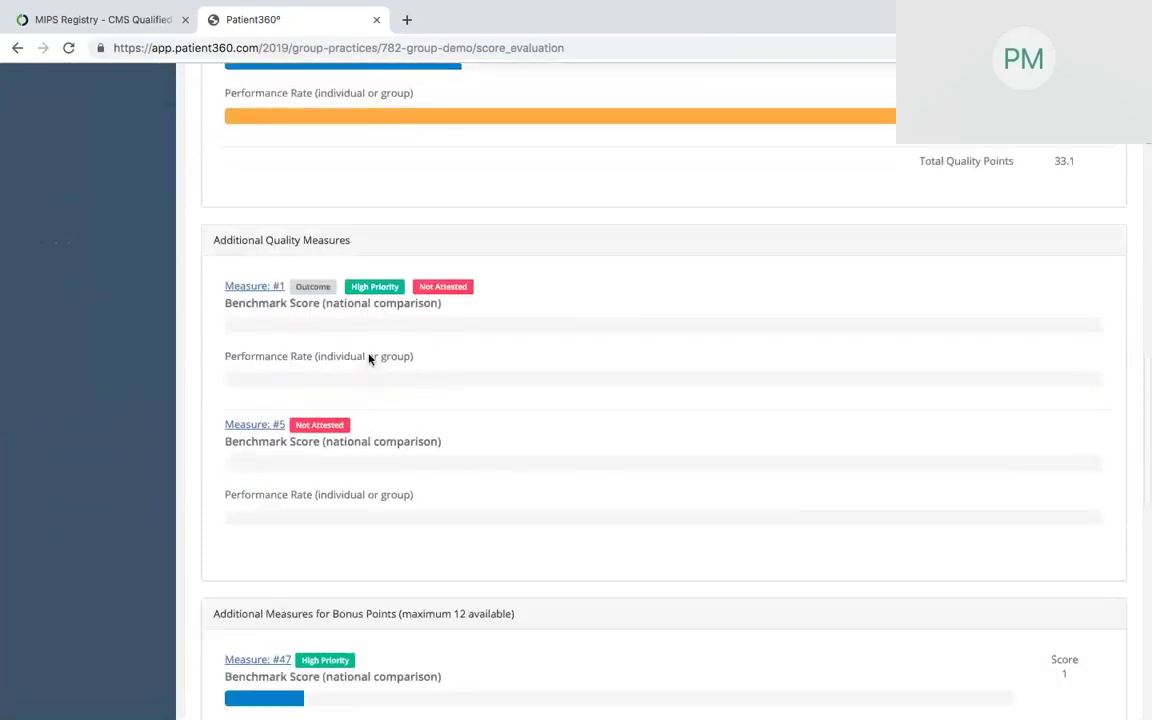
scroll(369, 358, "down", 5)
scroll(369, 358, "down", 7)
scroll(369, 358, "down", 3)
scroll(369, 360, "down", 1)
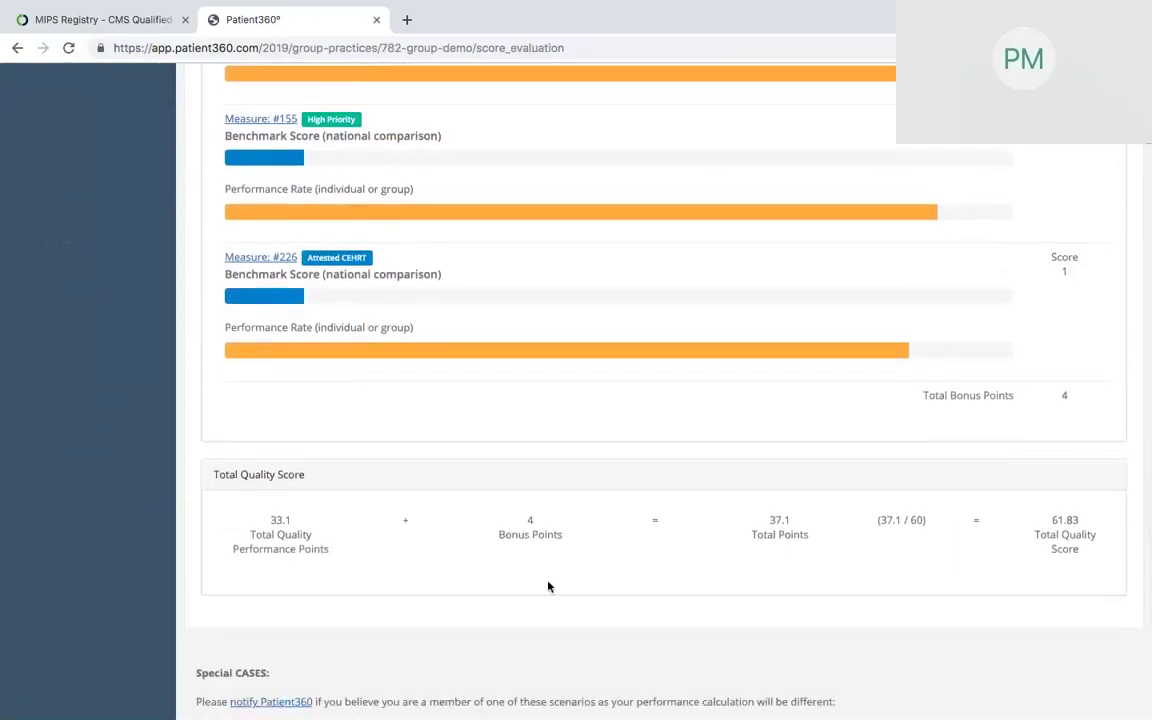
Review the Promoting Interoperability measure scores in Group Demo's score evaluation
scroll(755, 532, "up", 4)
scroll(755, 532, "up", 5)
scroll(755, 532, "up", 5)
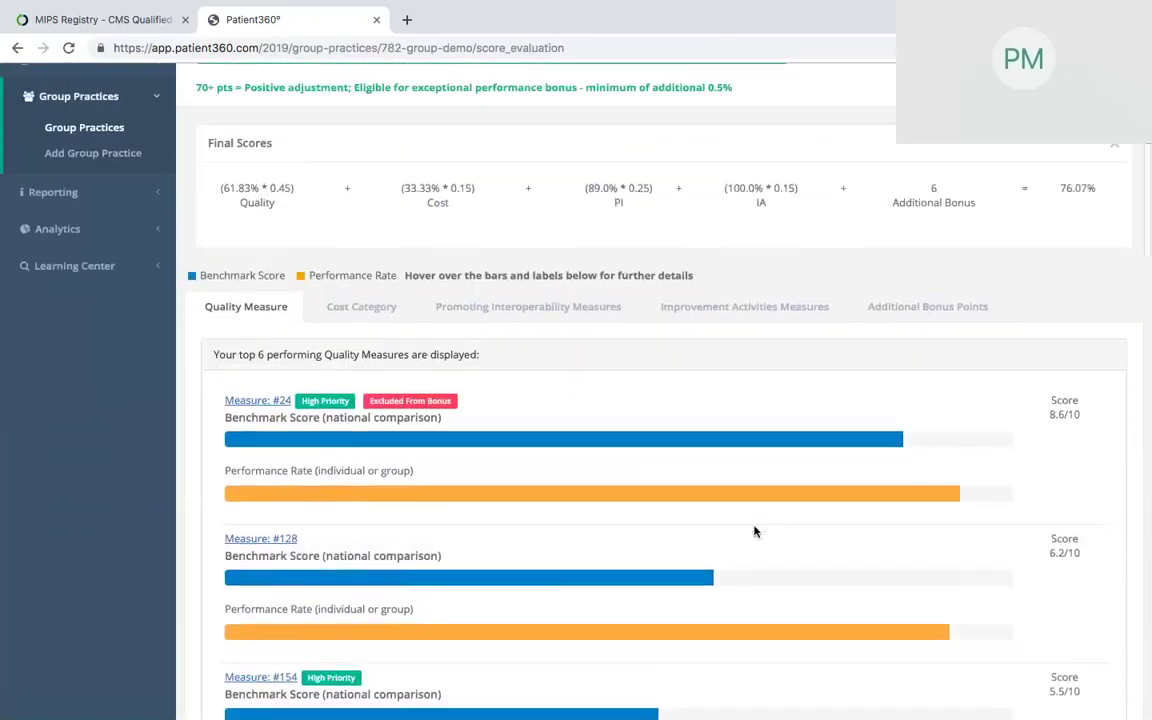
left_click(541, 316)
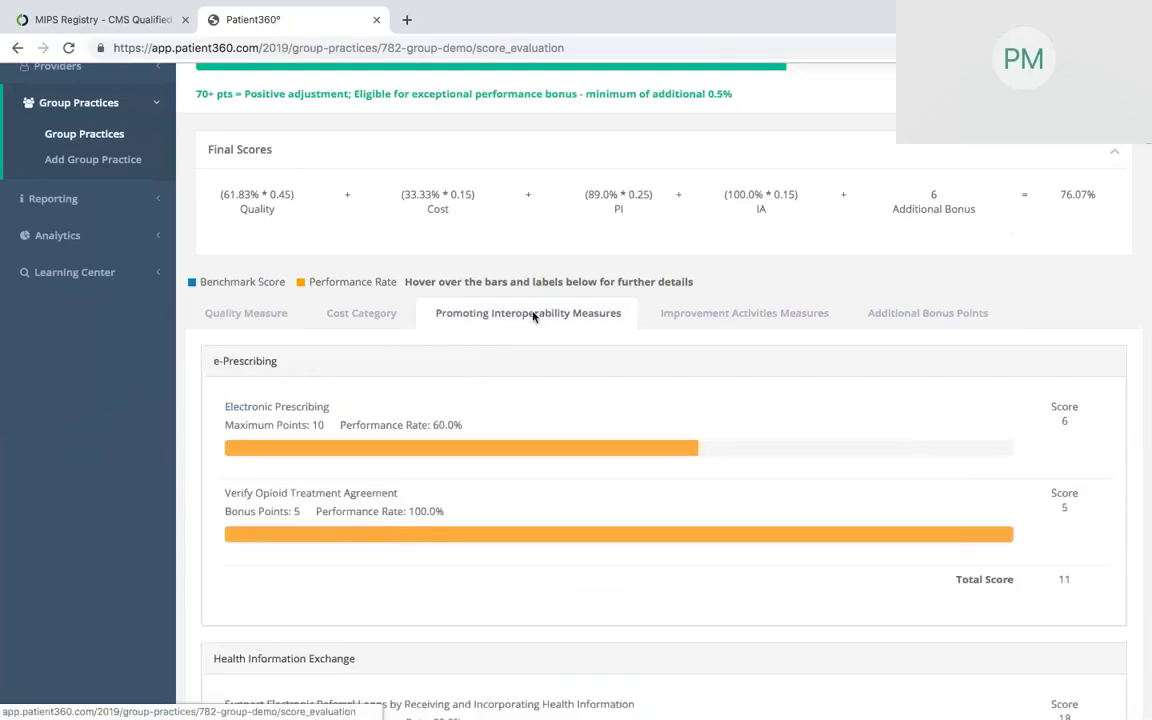
scroll(578, 452, "down", 3)
scroll(578, 452, "down", 2)
scroll(578, 452, "down", 2)
scroll(578, 452, "up", 7)
scroll(578, 452, "up", 1)
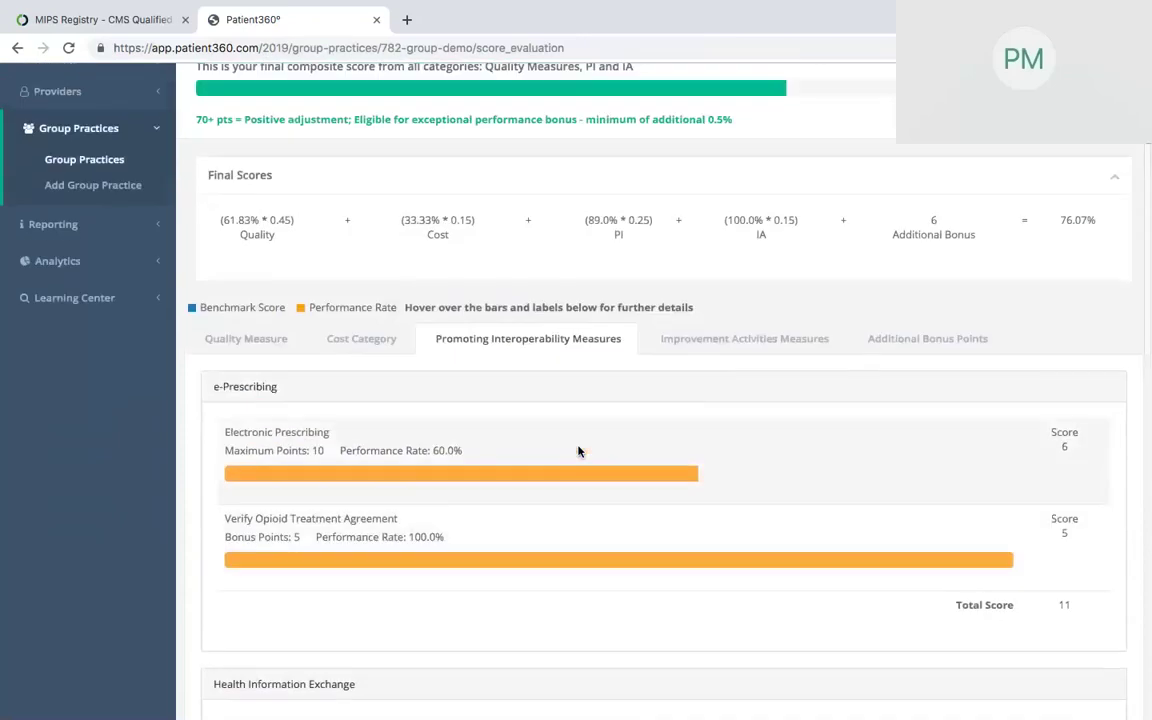
Check the Improvement Activities and Additional Bonus Points scores, and return to the Quality Measure scores and final score formula
left_click(714, 342)
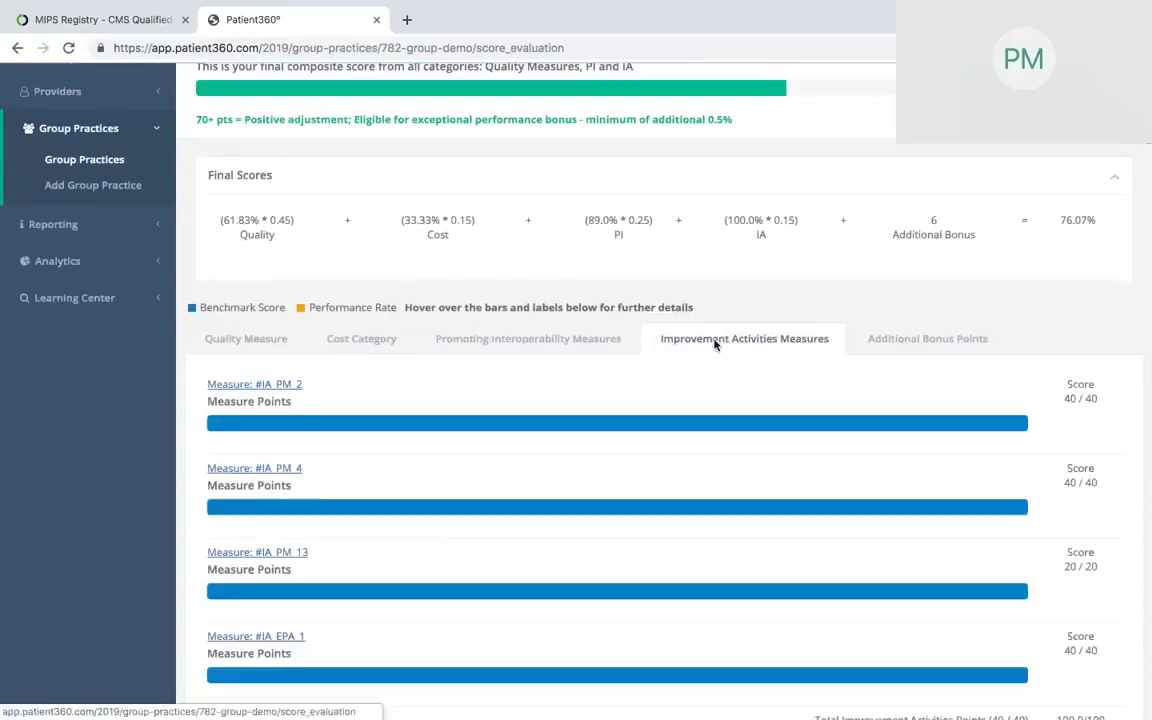
left_click(905, 343)
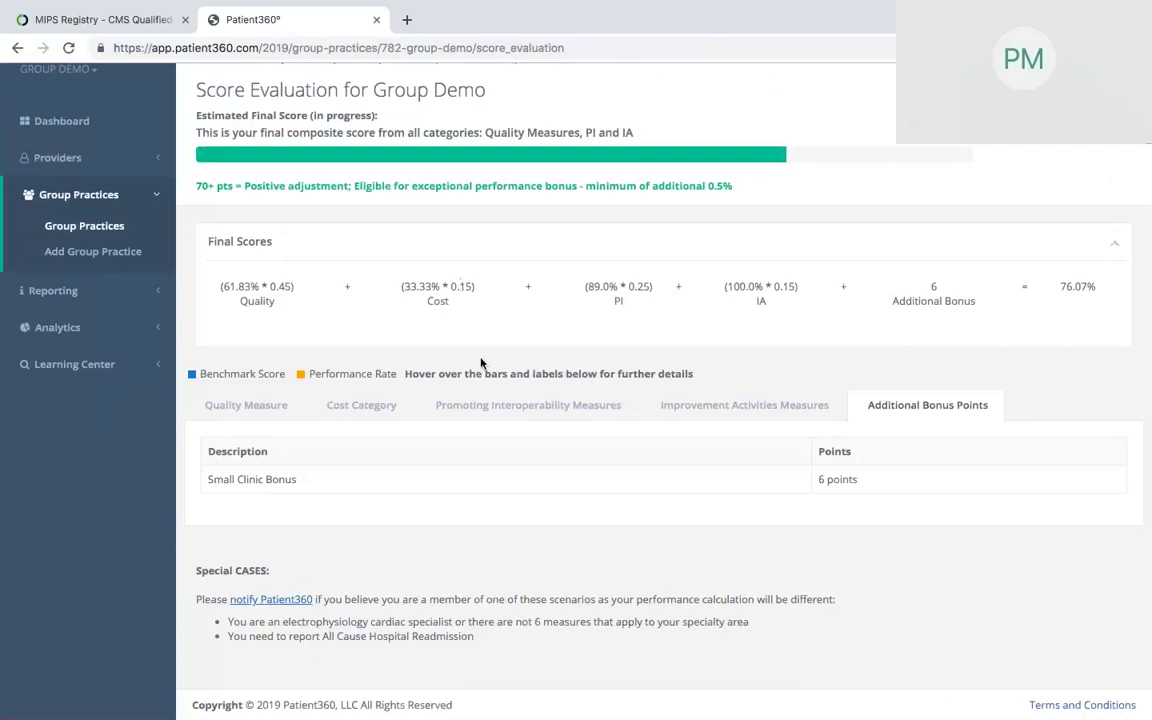
left_click(247, 404)
scroll(247, 407, "down", 1)
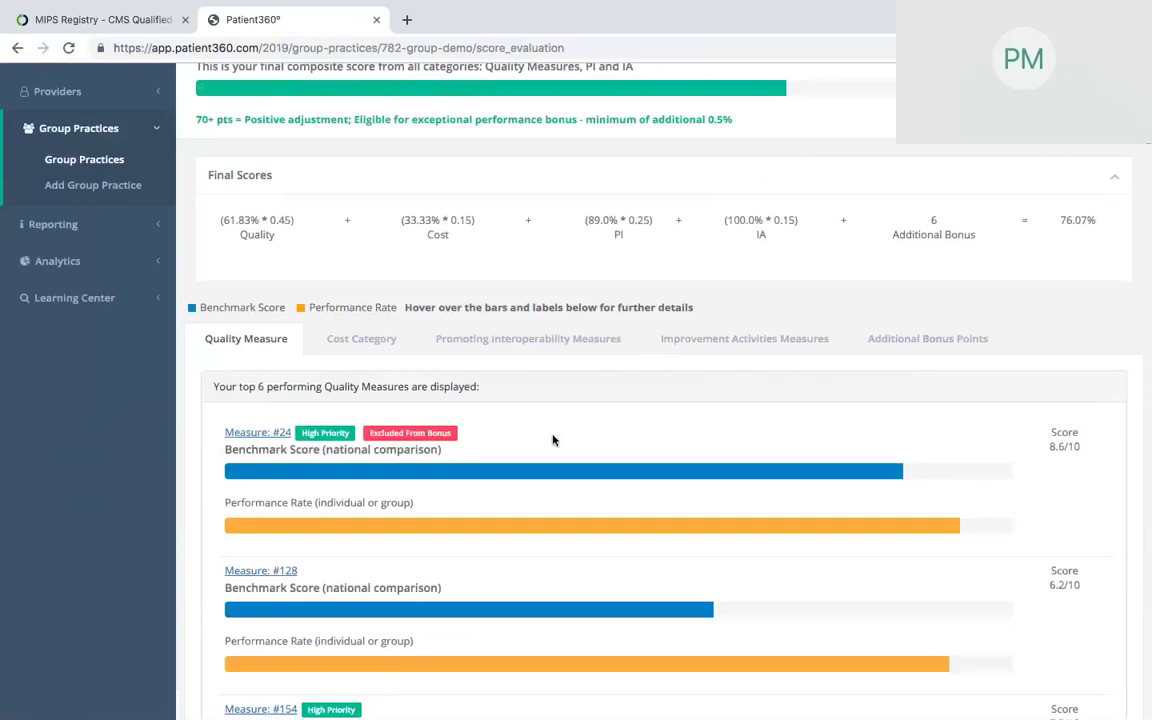
scroll(553, 437, "up", 2)
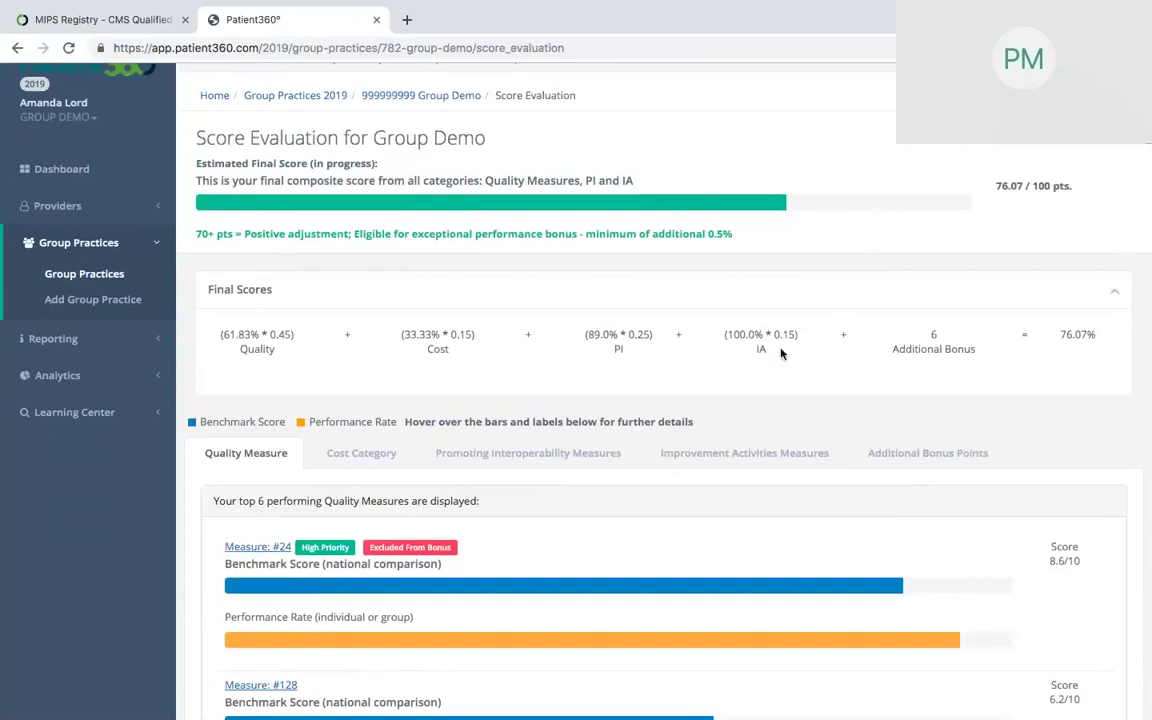
scroll(781, 353, "down", 1)
scroll(781, 353, "up", 2)
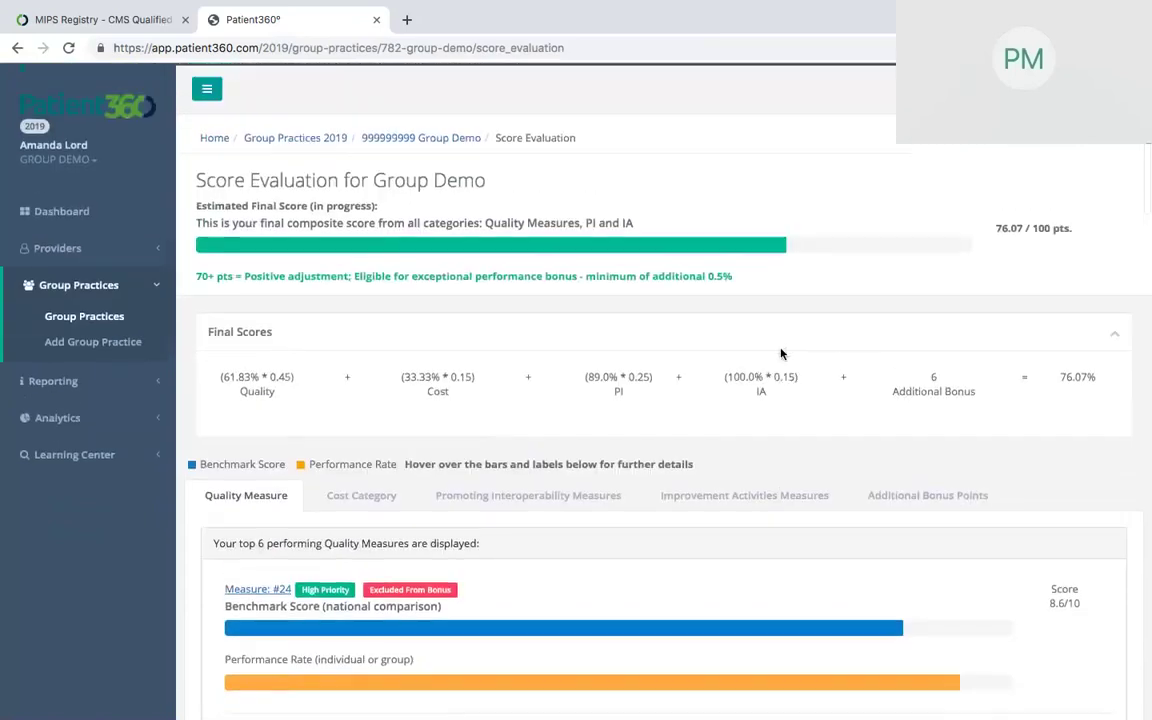
View the 2019 analytics charts by provider and by measure
left_click(70, 416)
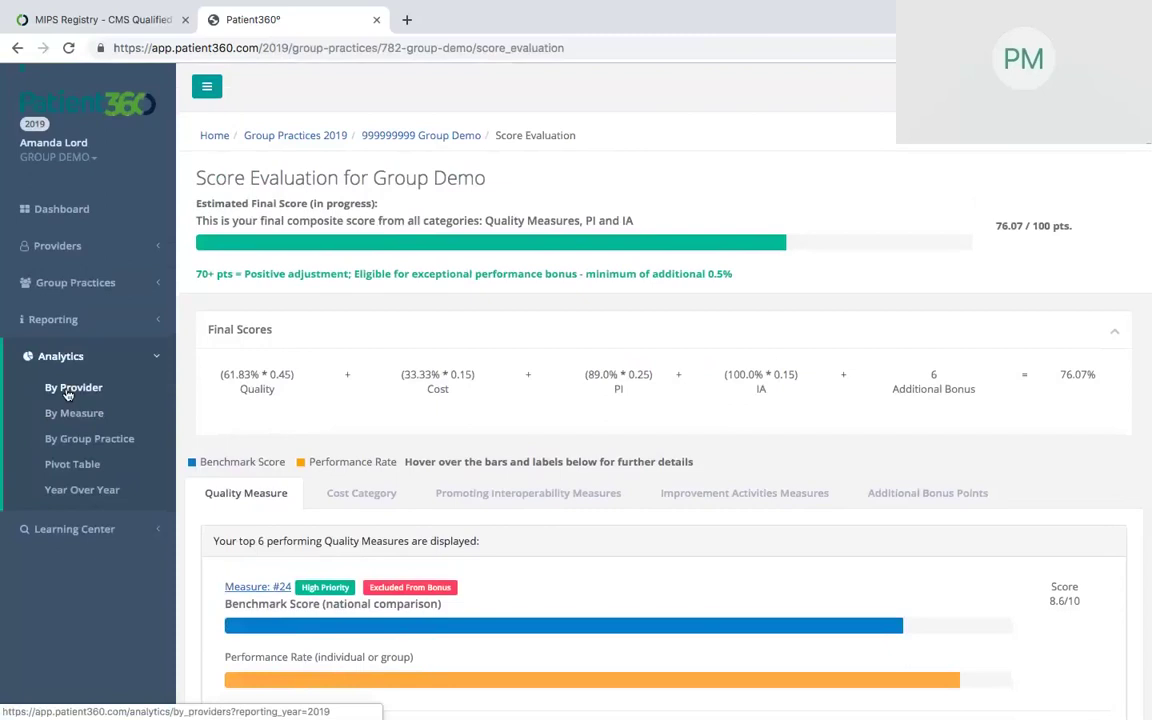
left_click(68, 395)
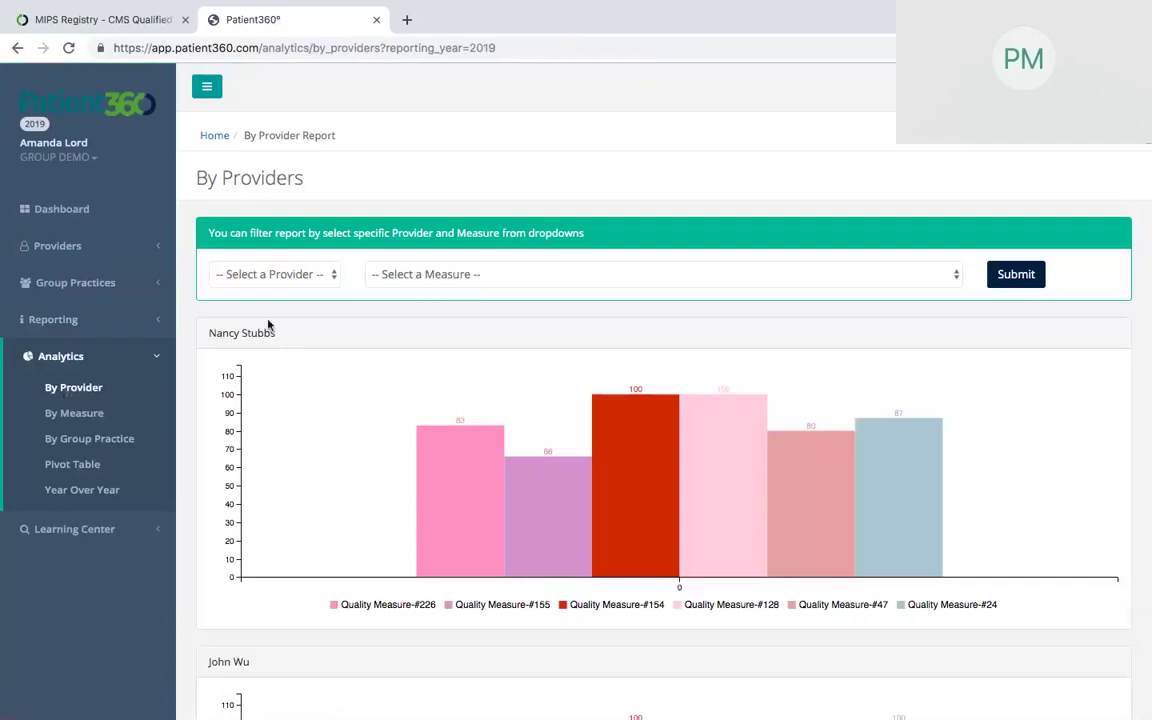
mouse_move(393, 422)
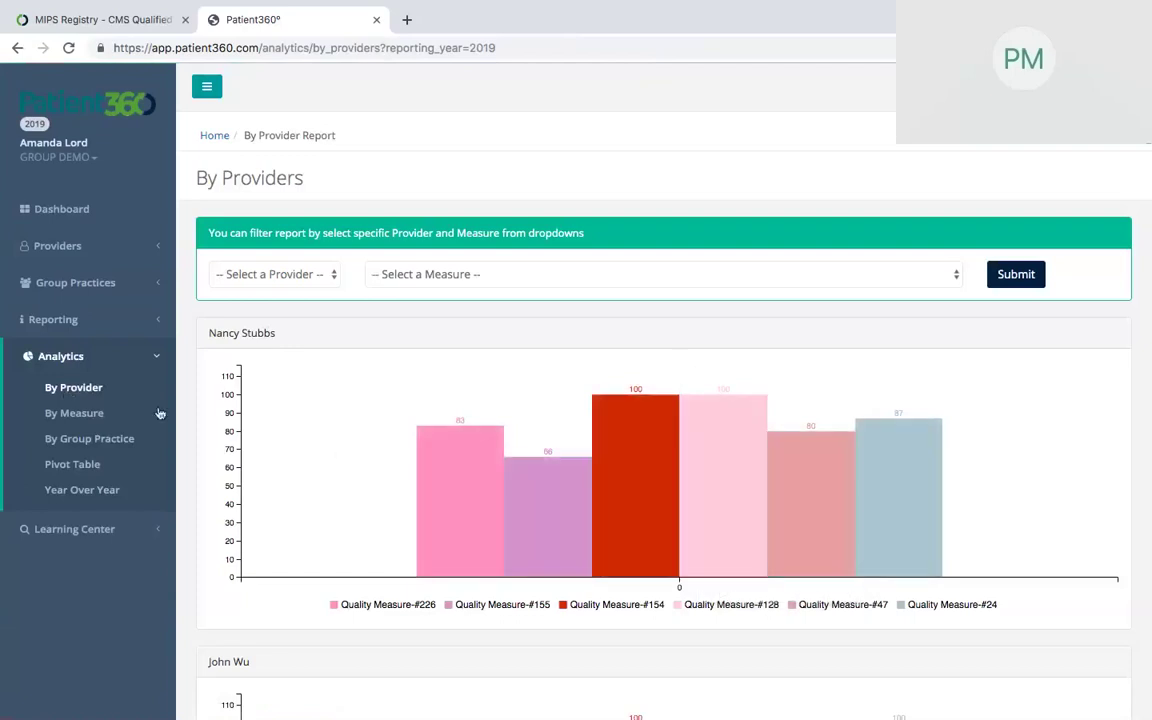
left_click(83, 418)
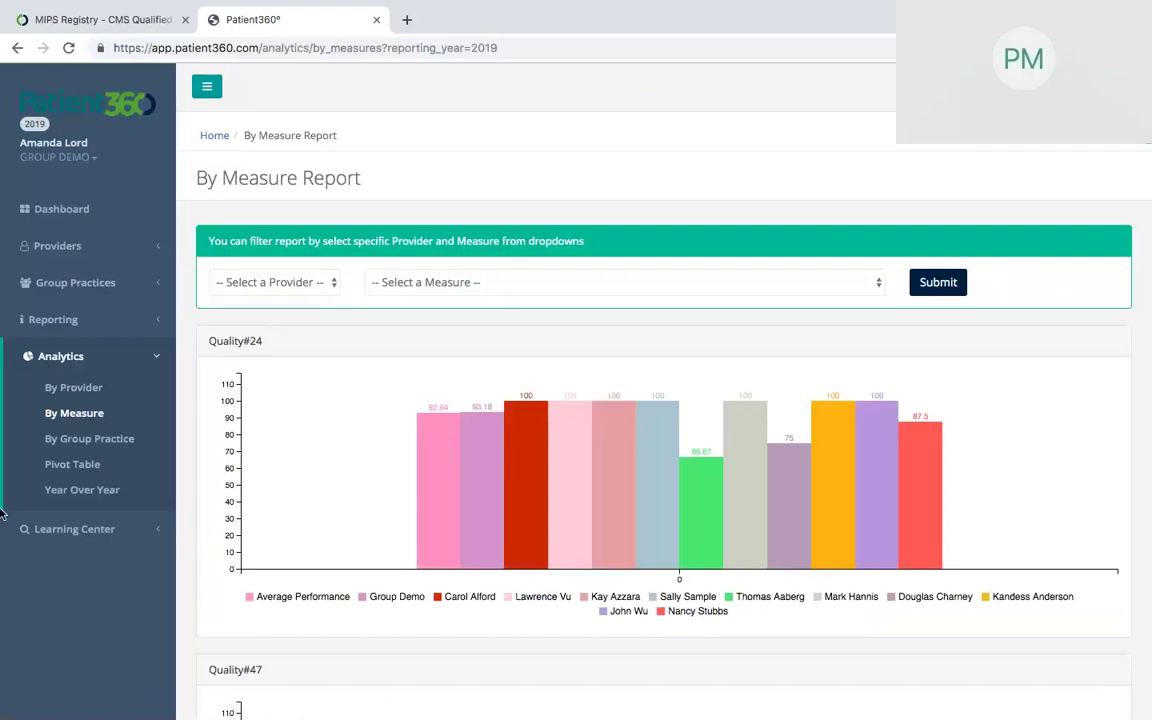
mouse_move(692, 470)
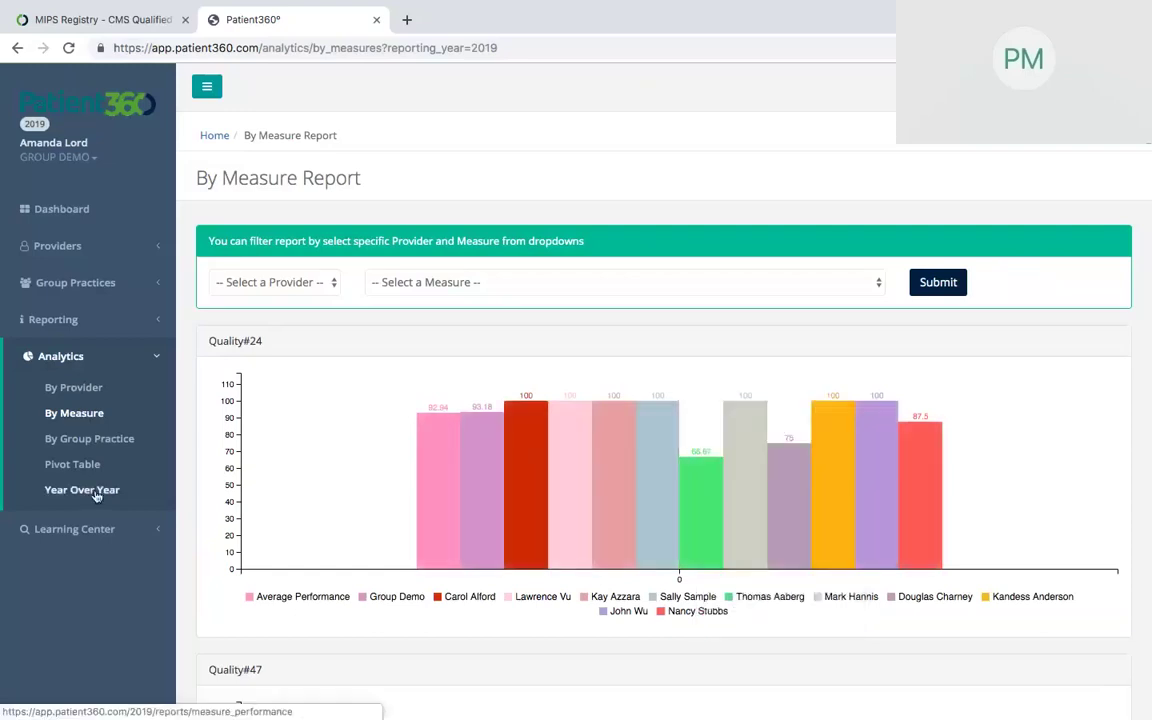
View the By Group Practice analytics chart and the Year Over Year report for Group Demo
left_click(83, 445)
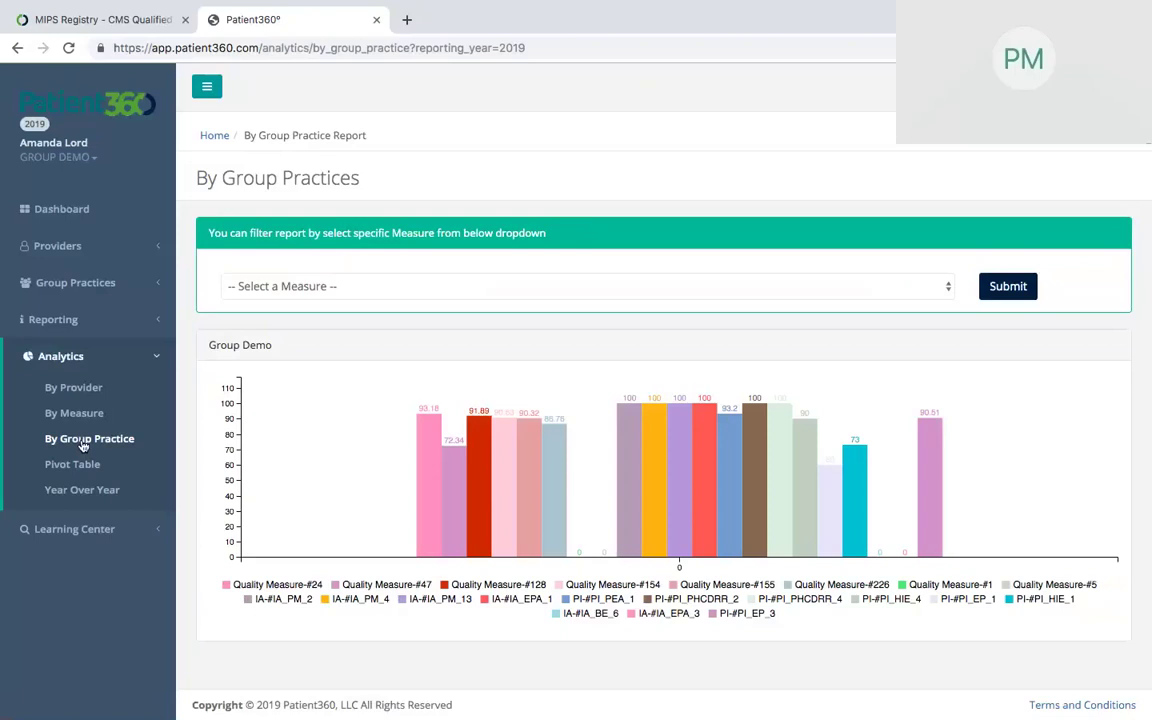
left_click(64, 494)
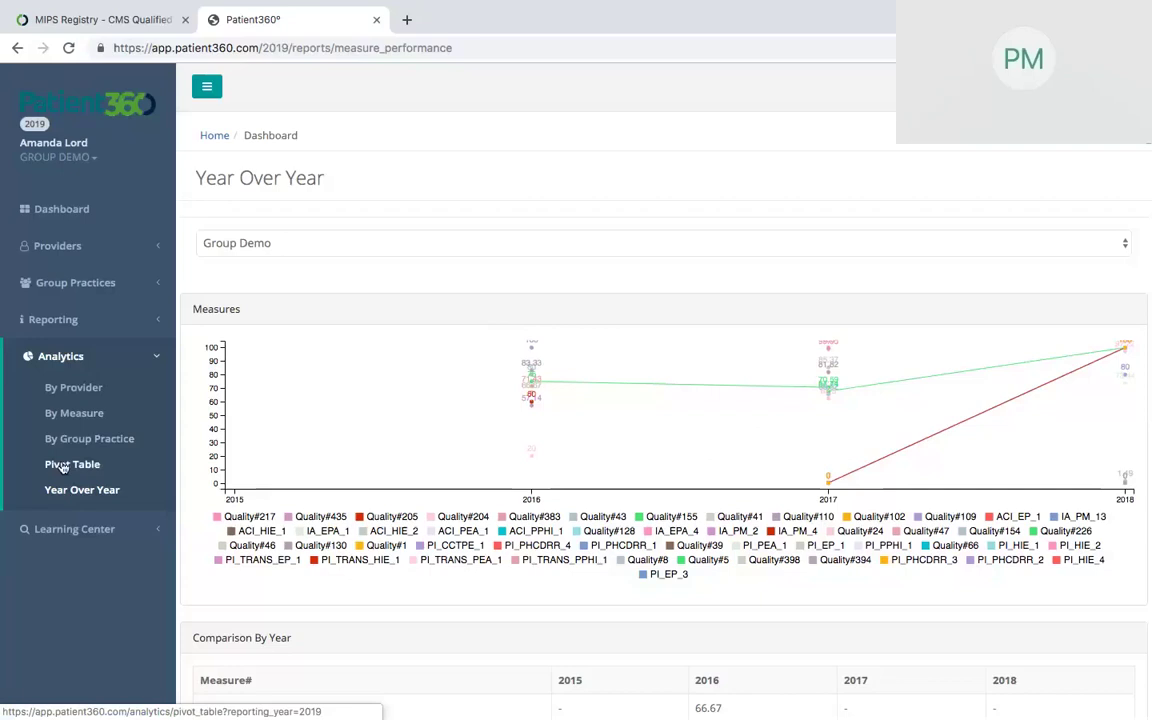
Open the Getting Started guide in the Learning Center
left_click(74, 530)
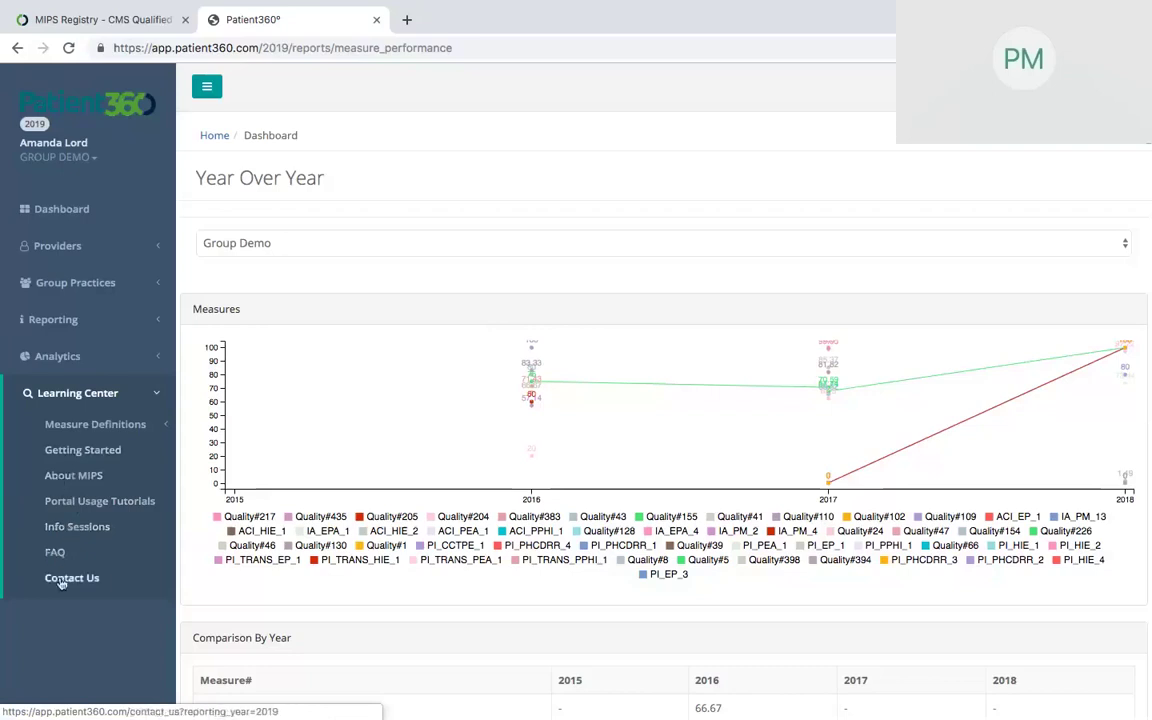
left_click(78, 455)
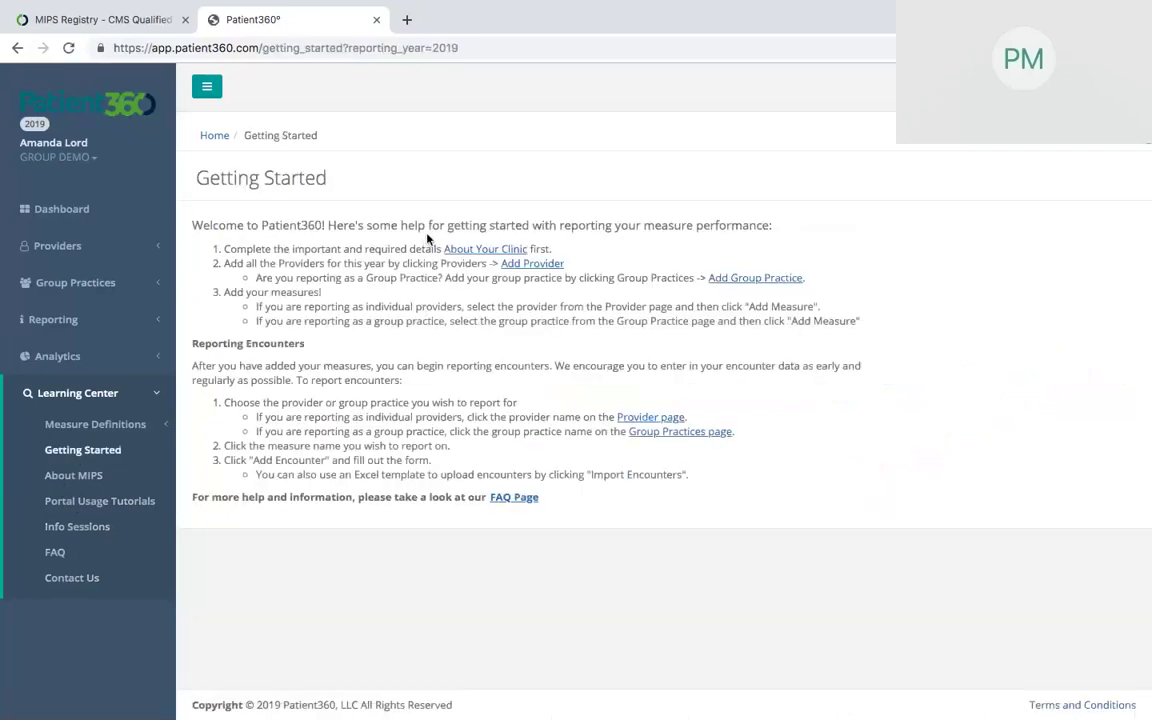
Reopen the Group Demo practice and look over its list of PI measures
left_click(78, 282)
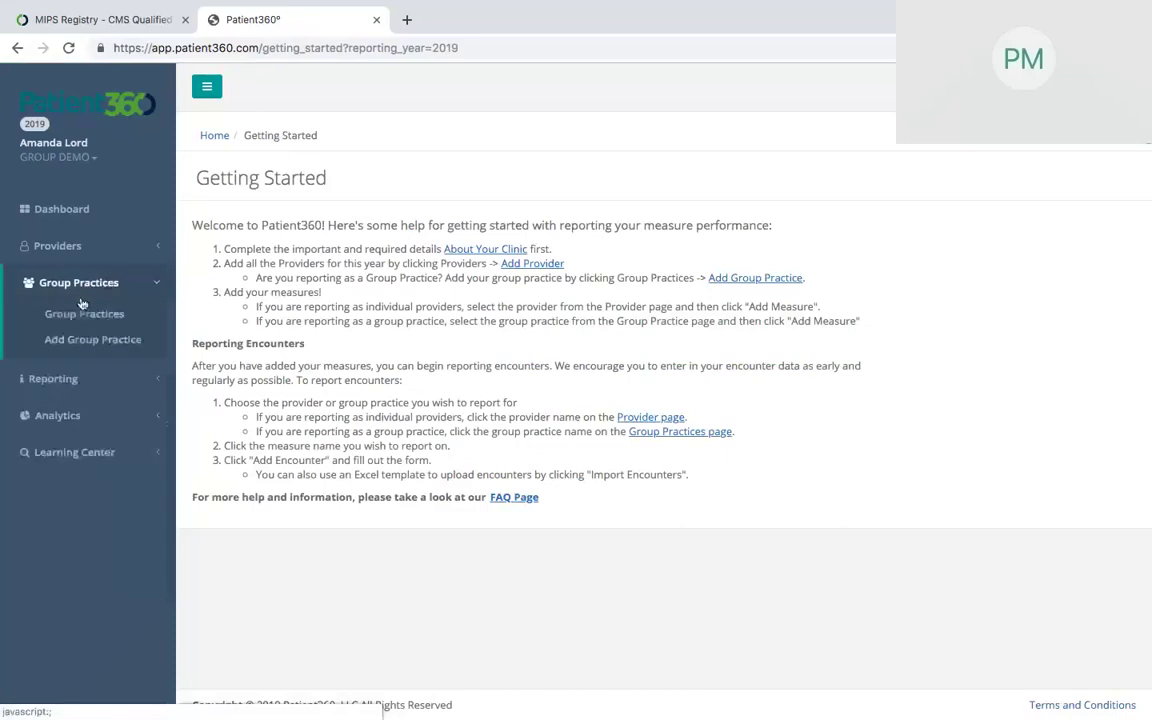
left_click(81, 316)
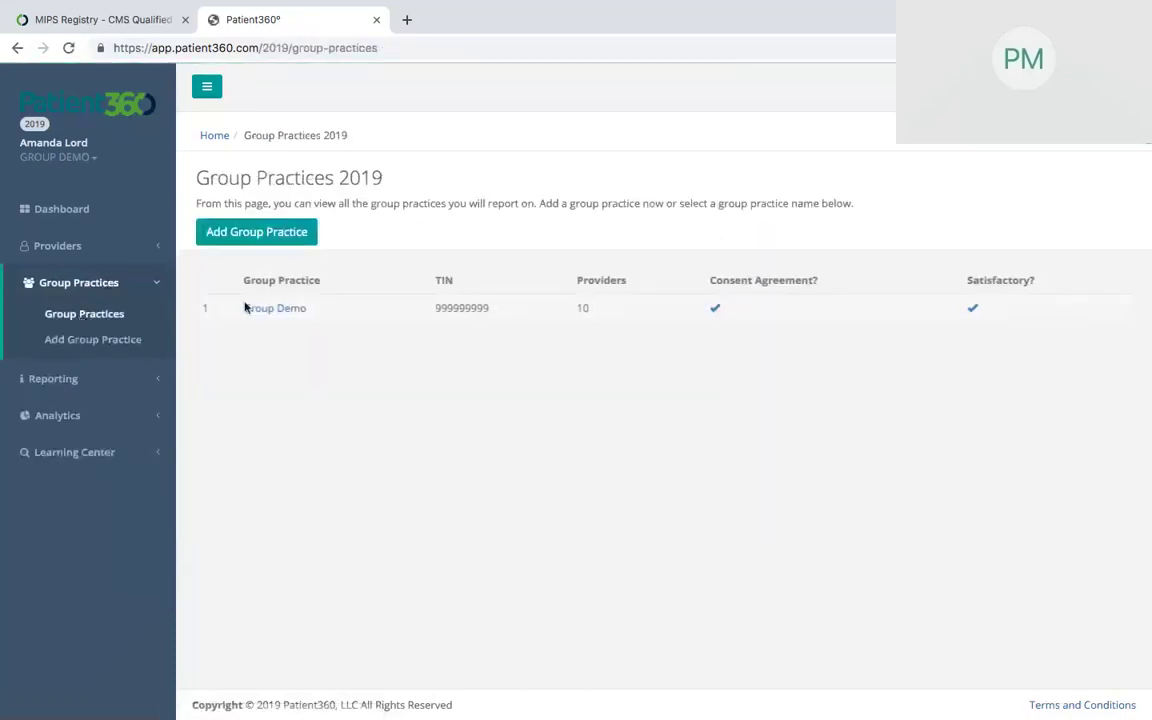
left_click(270, 312)
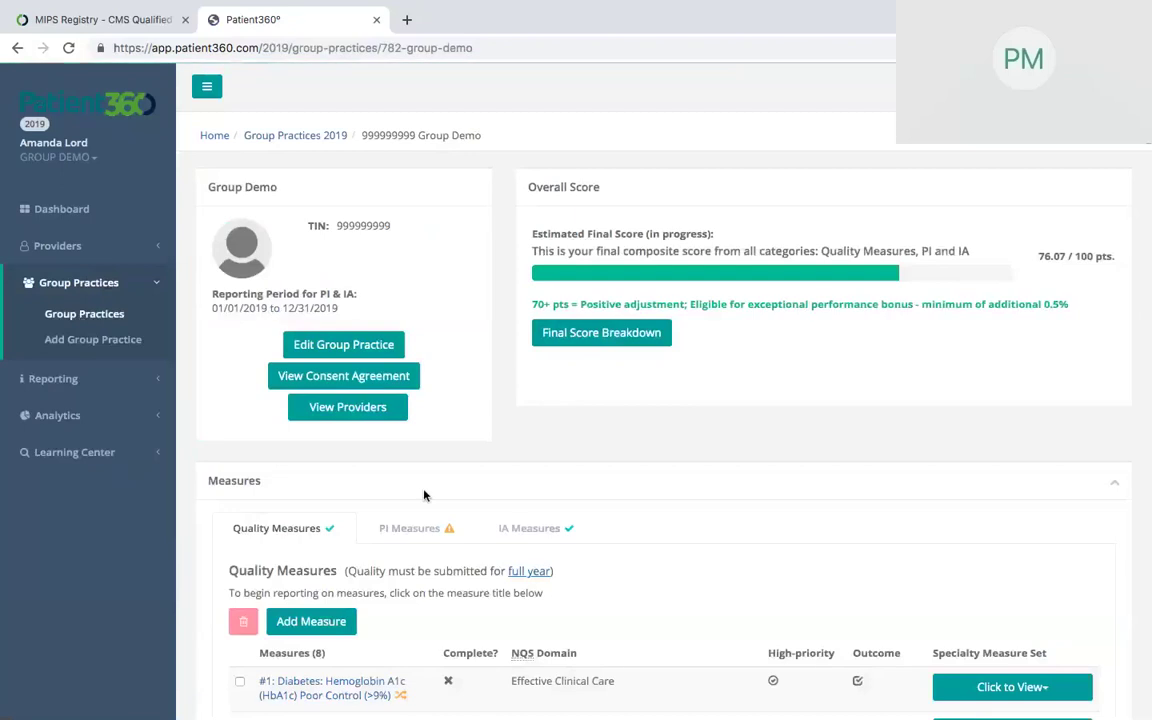
scroll(424, 495, "down", 2)
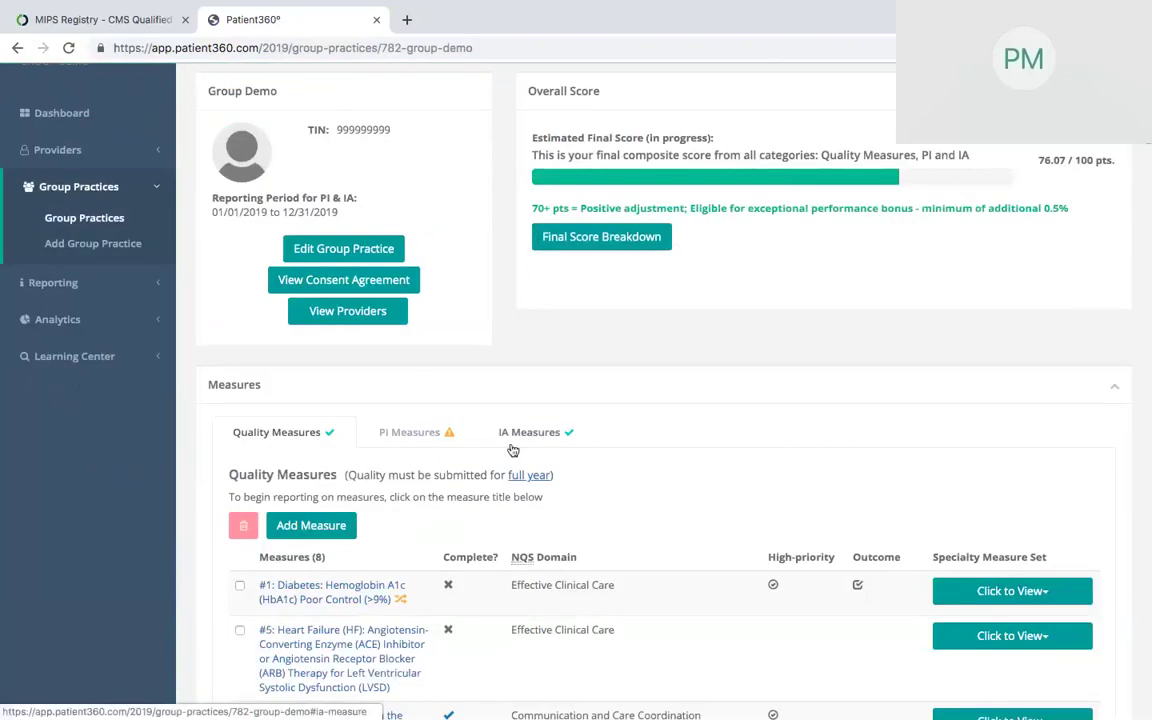
left_click(401, 438)
scroll(416, 492, "down", 3)
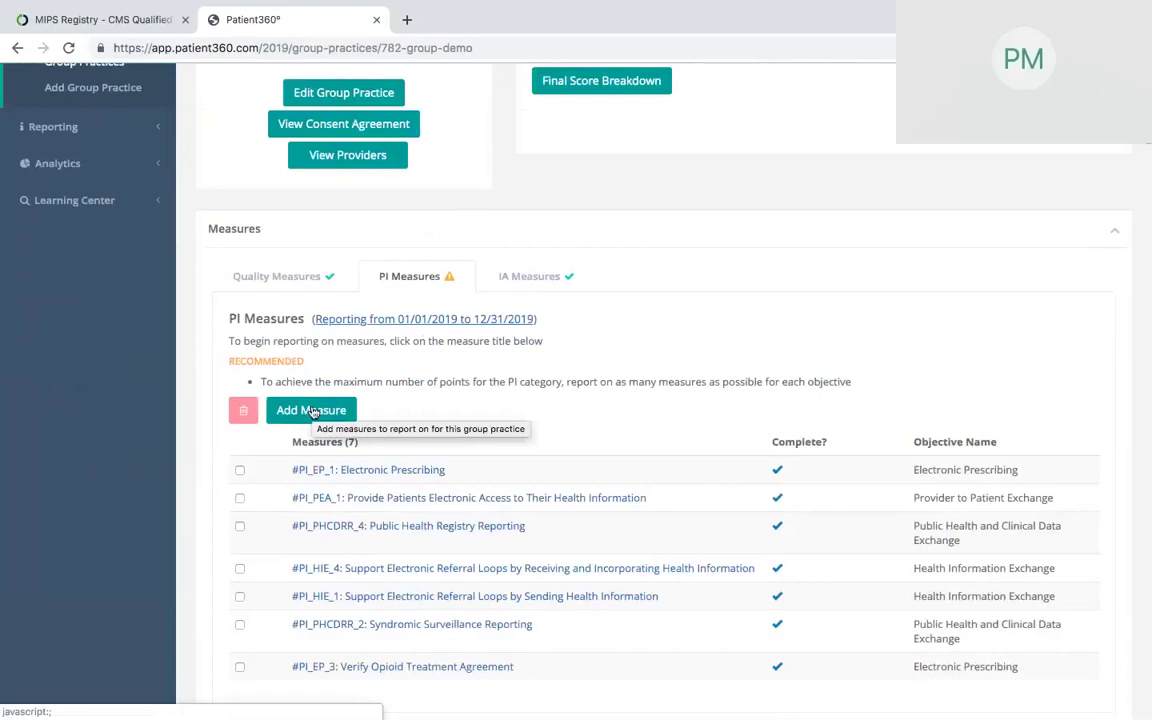
scroll(313, 408, "down", 1)
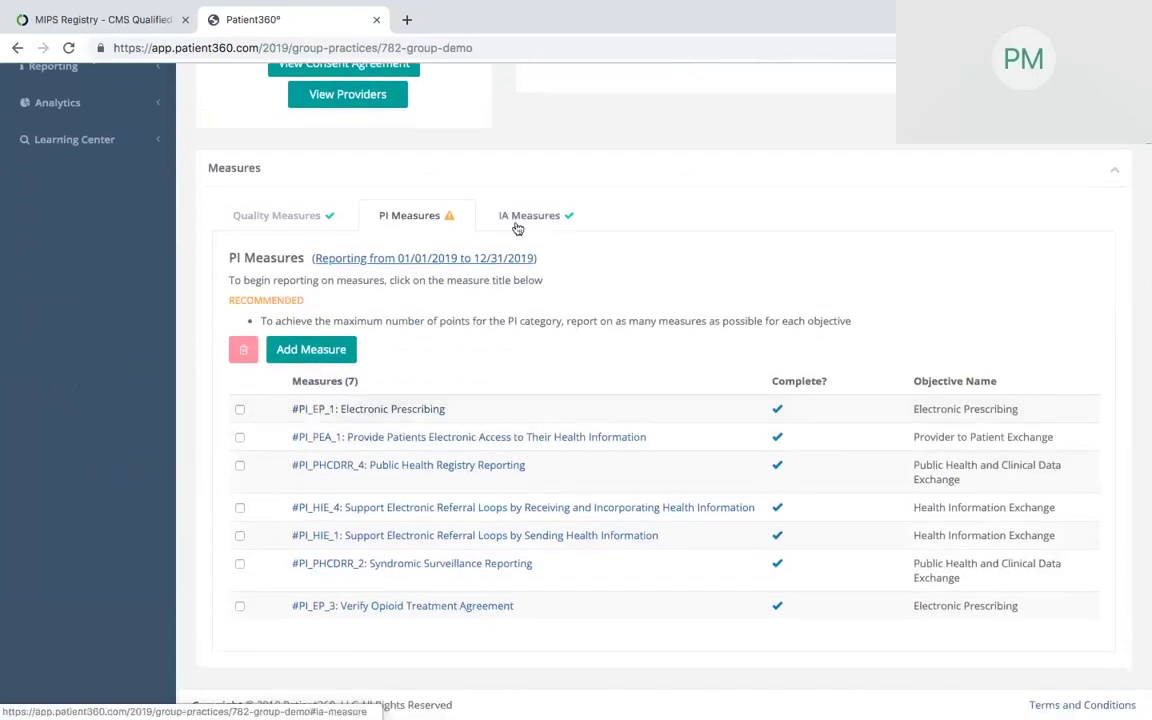
Show Group Demo's IA measures and browse the improvement activities and quality measures available to add
left_click(517, 220)
scroll(514, 226, "up", 1)
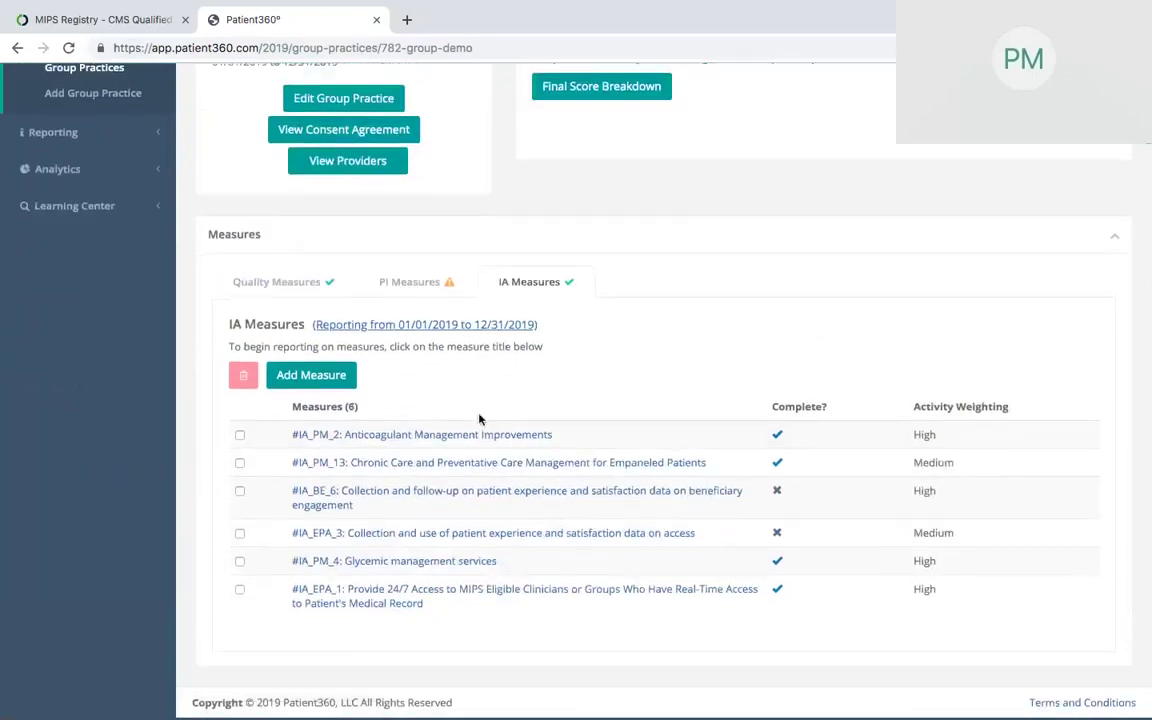
left_click(325, 388)
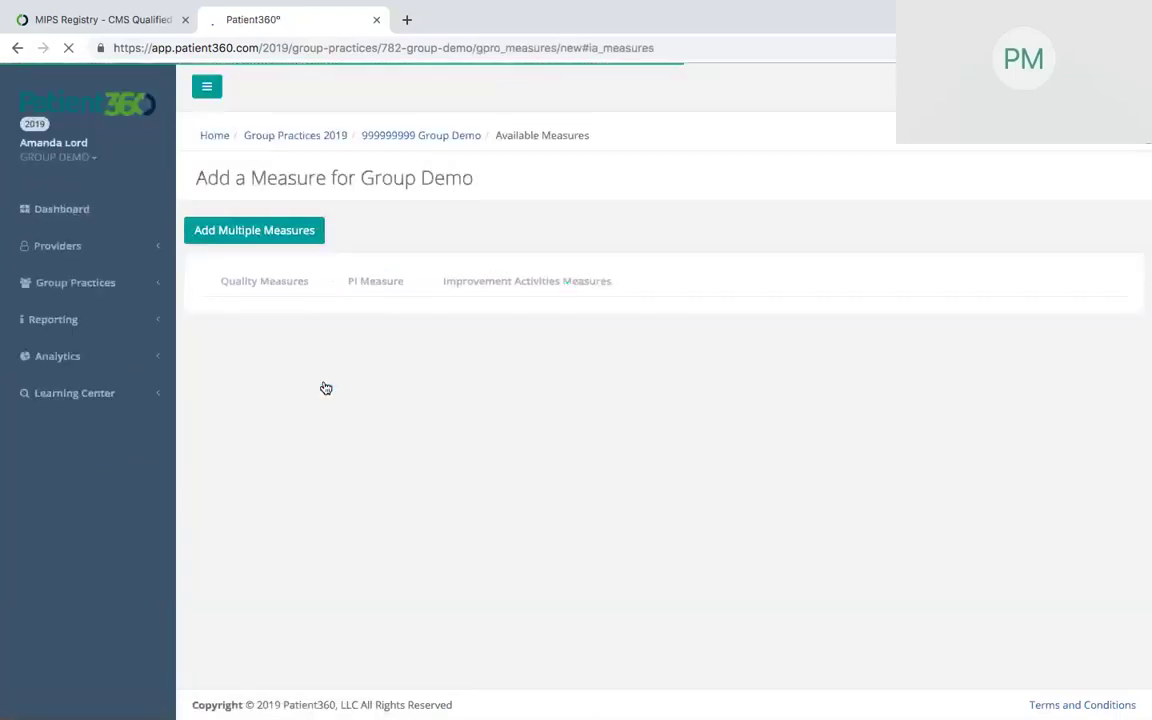
scroll(326, 388, "up", 2)
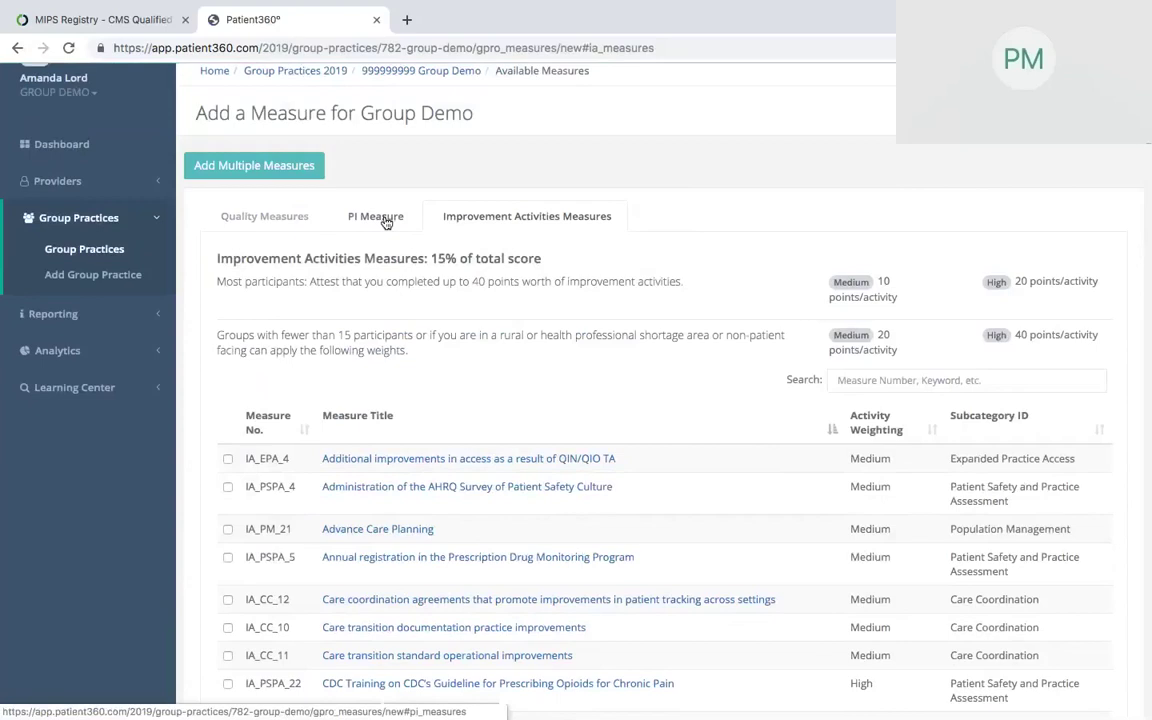
left_click(300, 218)
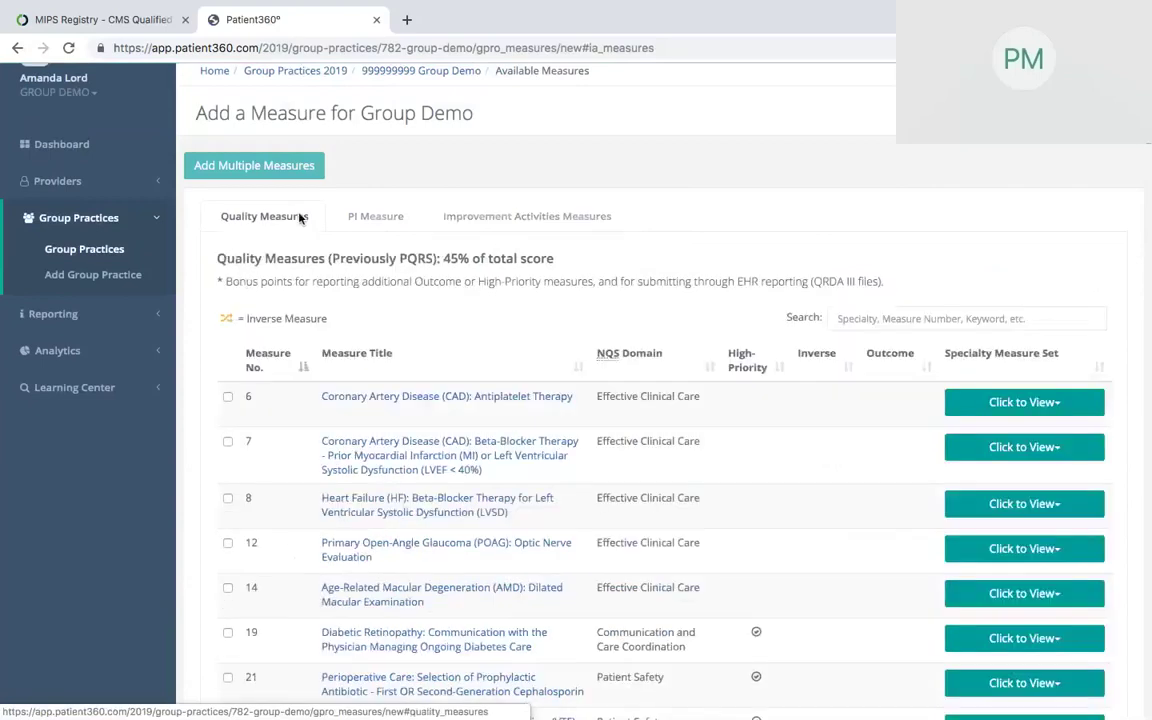
scroll(298, 218, "up", 1)
scroll(298, 218, "up", 2)
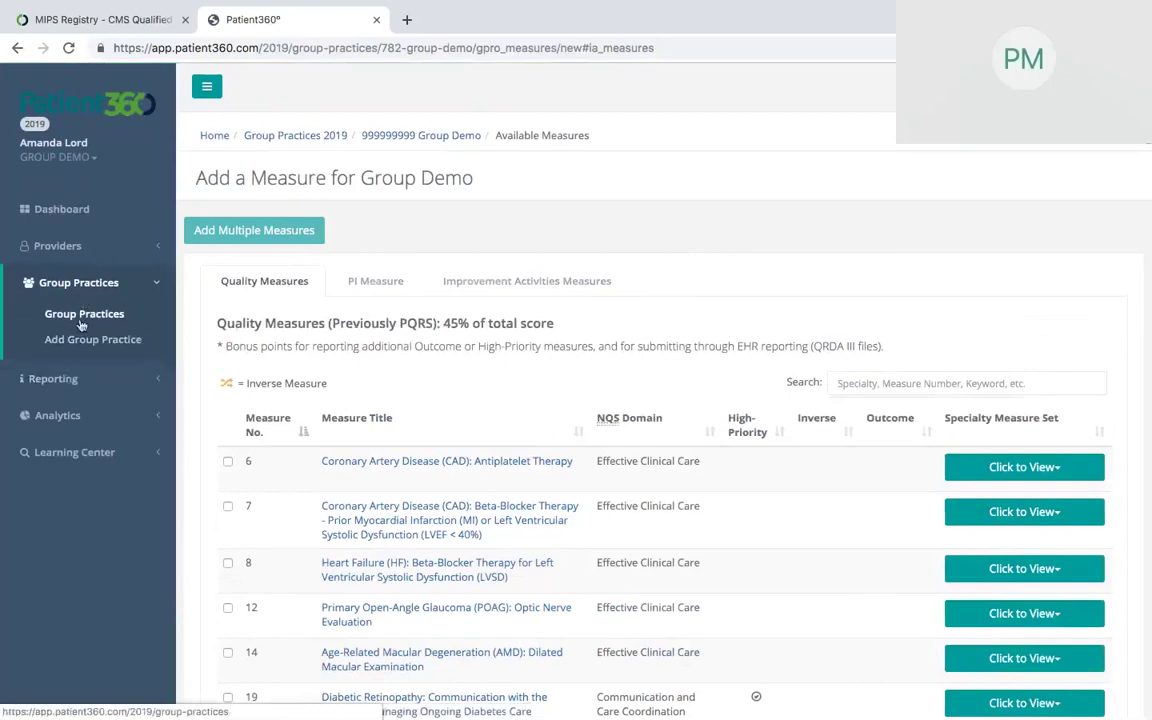
Return to the Group Demo practice and reopen its final score breakdown
left_click(112, 313)
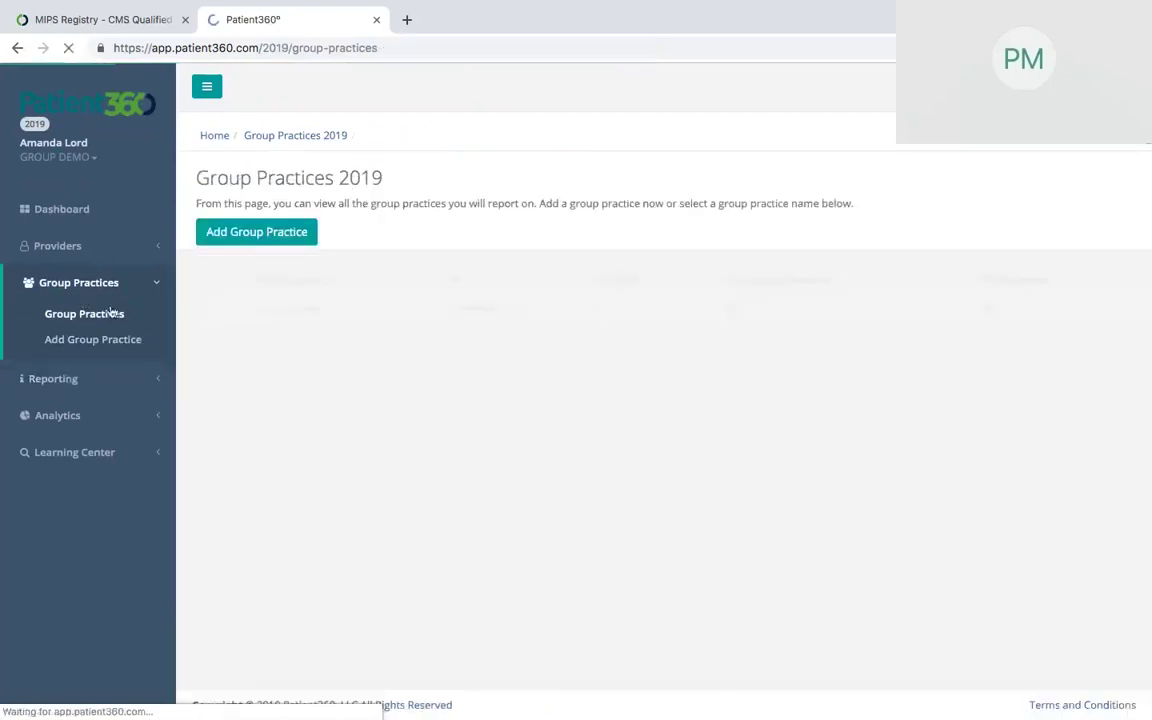
left_click(286, 312)
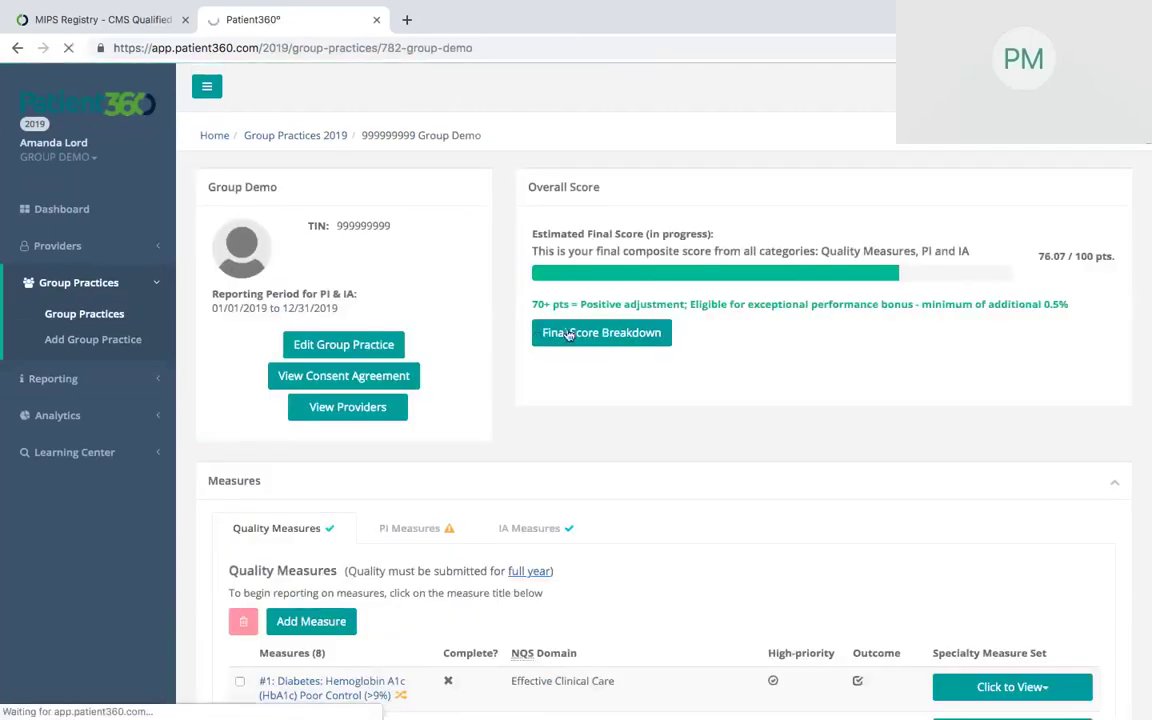
left_click(568, 335)
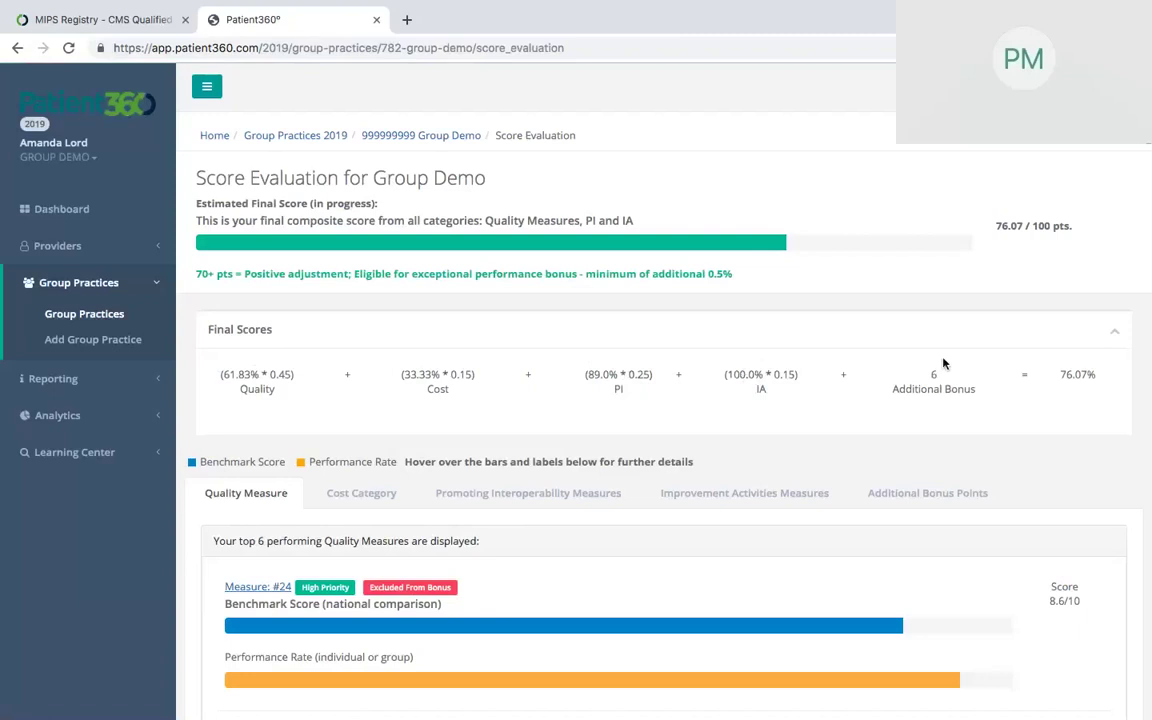
Show the resources available in the Learning Center
left_click(99, 460)
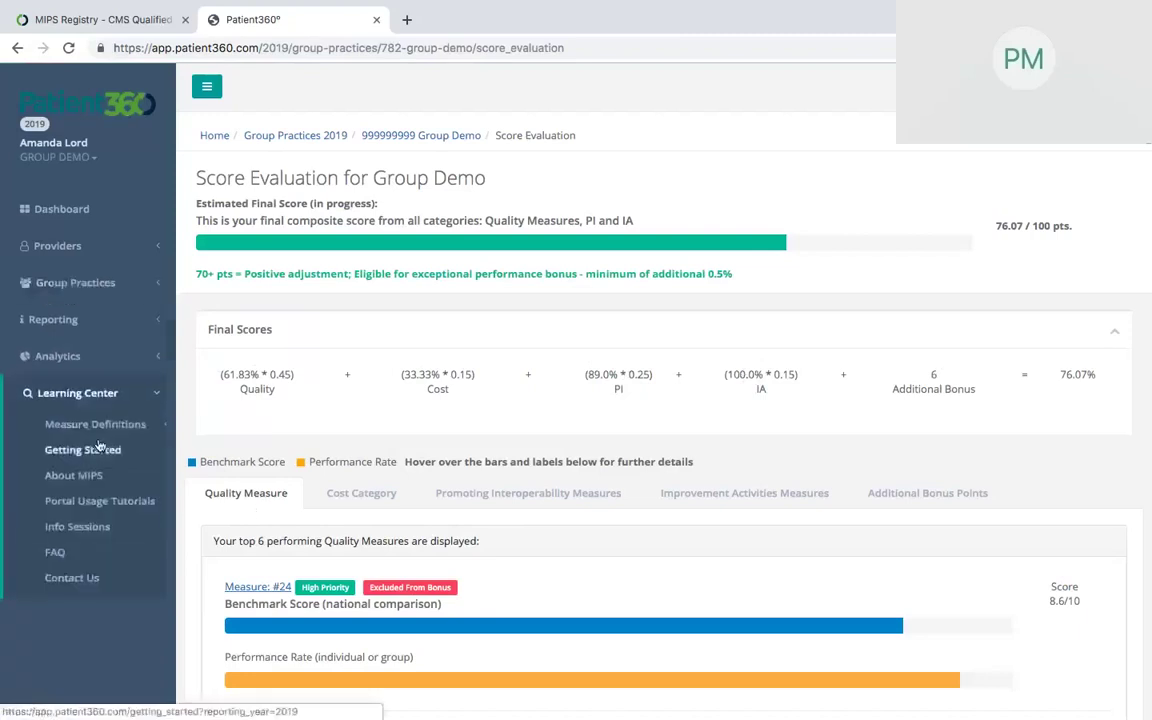